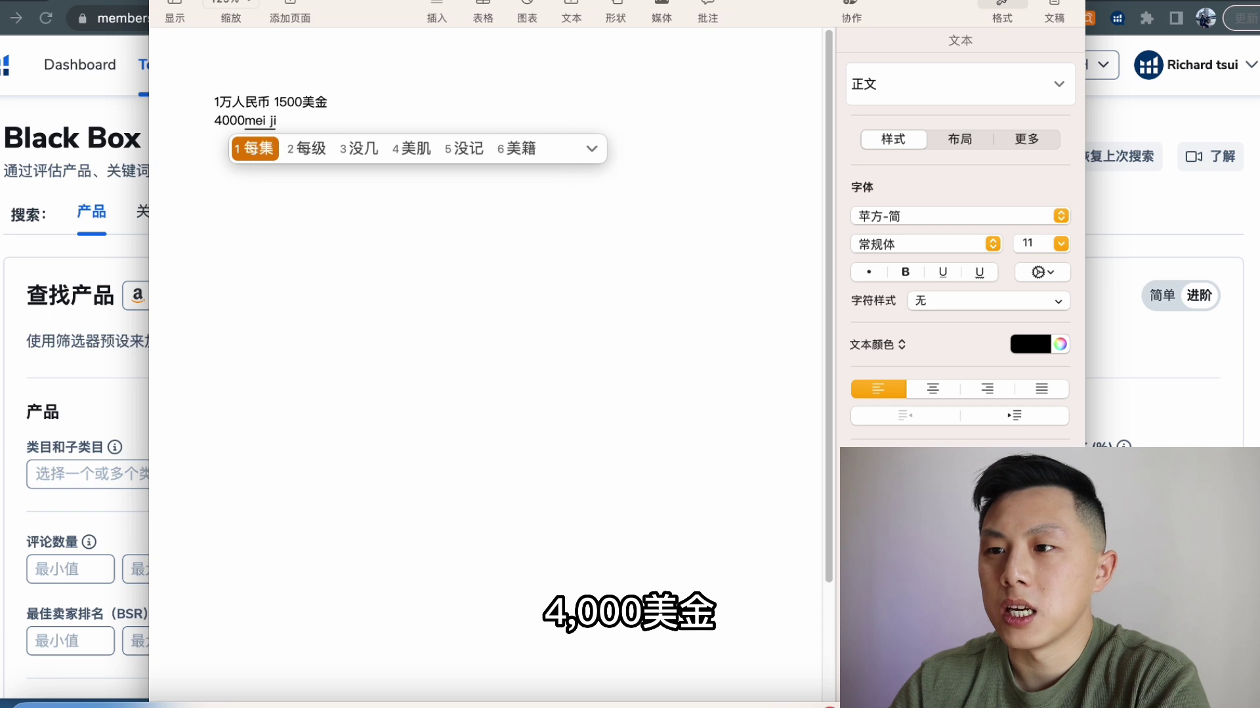
- Complete the second line of the income note so it reads "4000美金 2万8人民币"
key(space)
text(8renminb)
key(space)
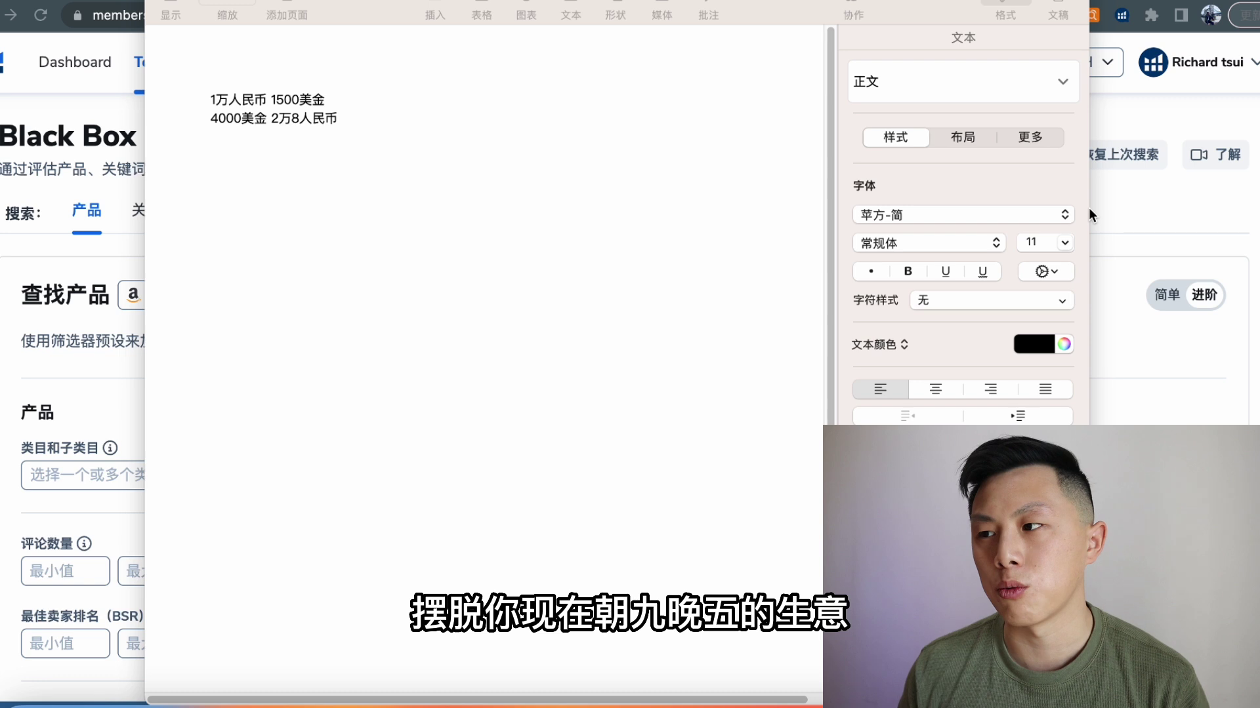
- Switch to the Helium 10 Black Box product search in the browser and choose the Arts, Crafts & Sewing category
click(1109, 209)
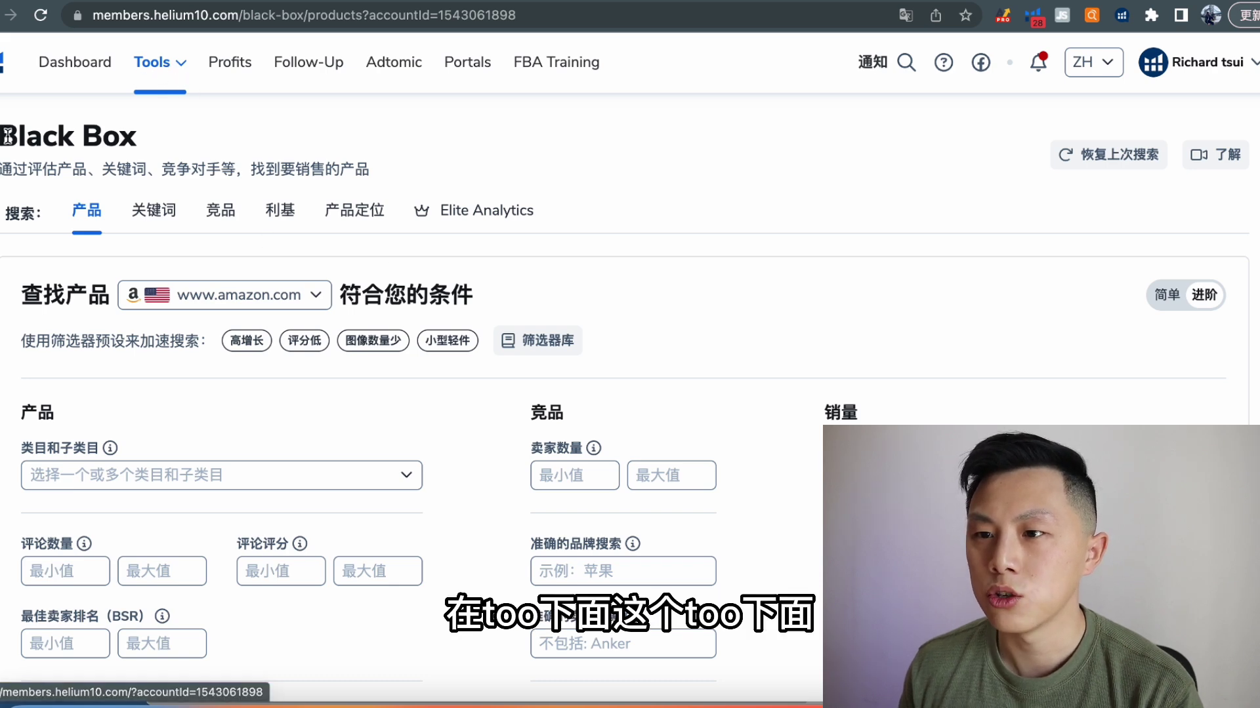
drag(9, 138, 144, 143)
click(145, 143)
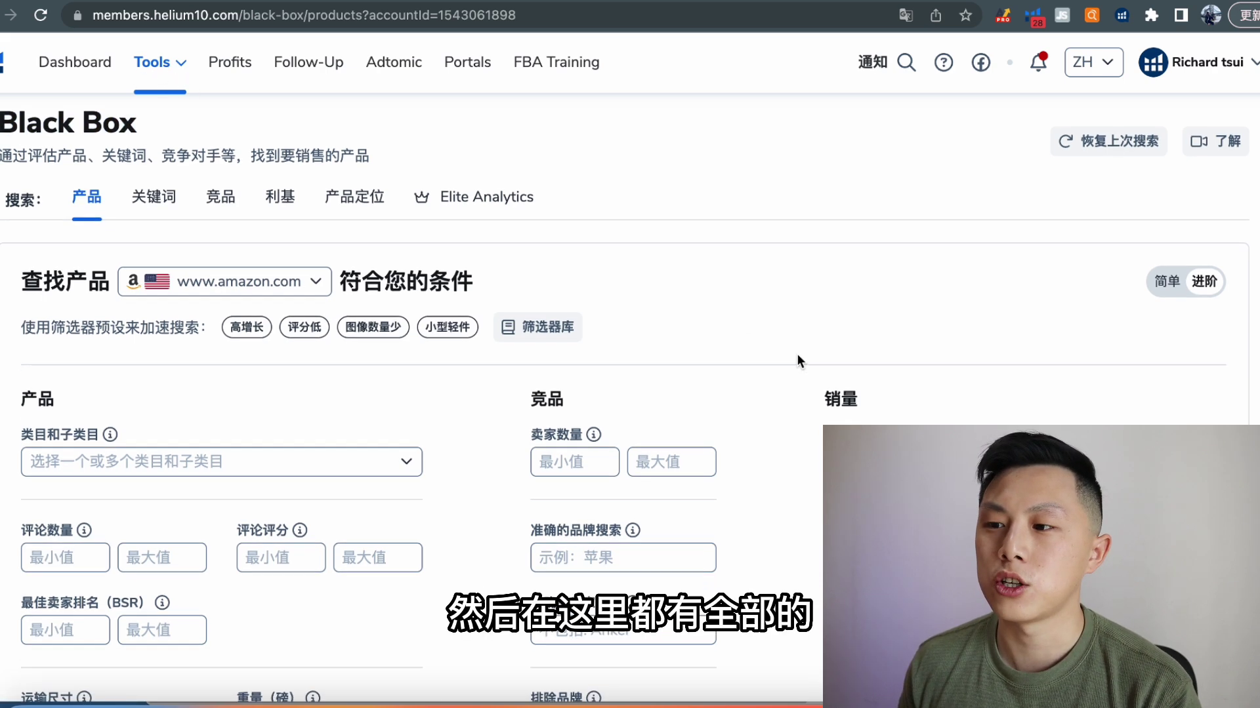
scroll(795, 354, down, 2)
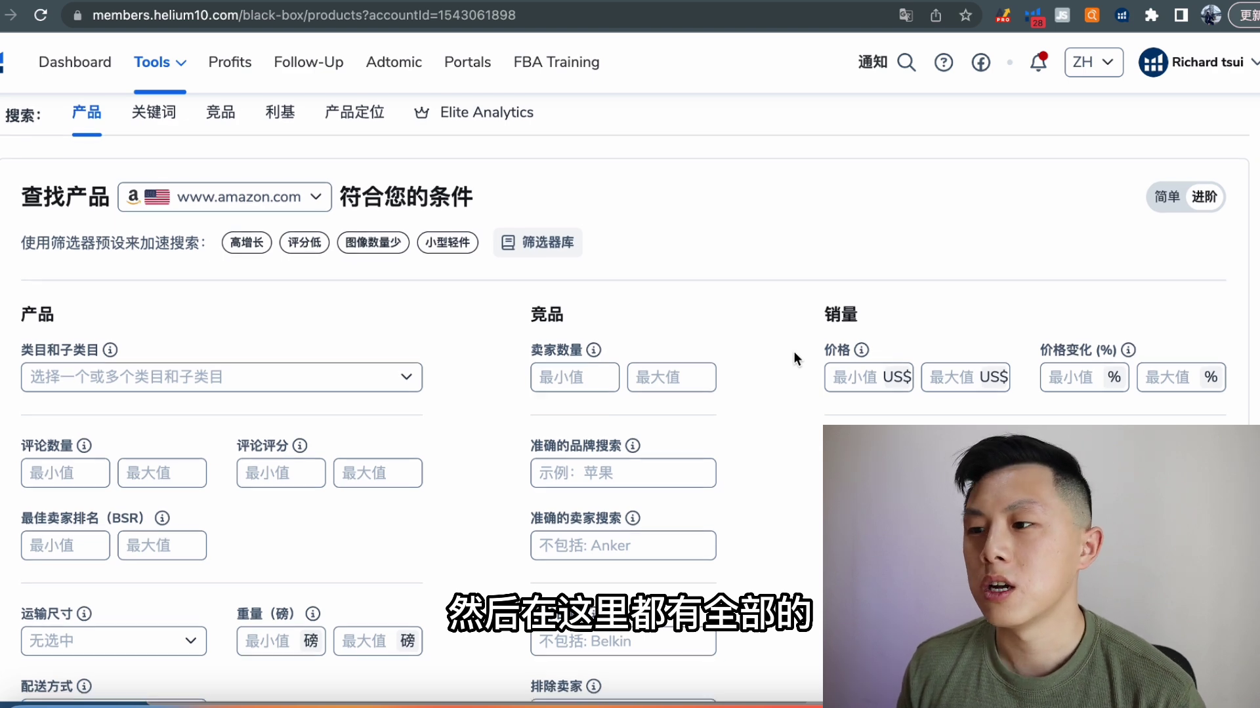
scroll(794, 358, down, 1)
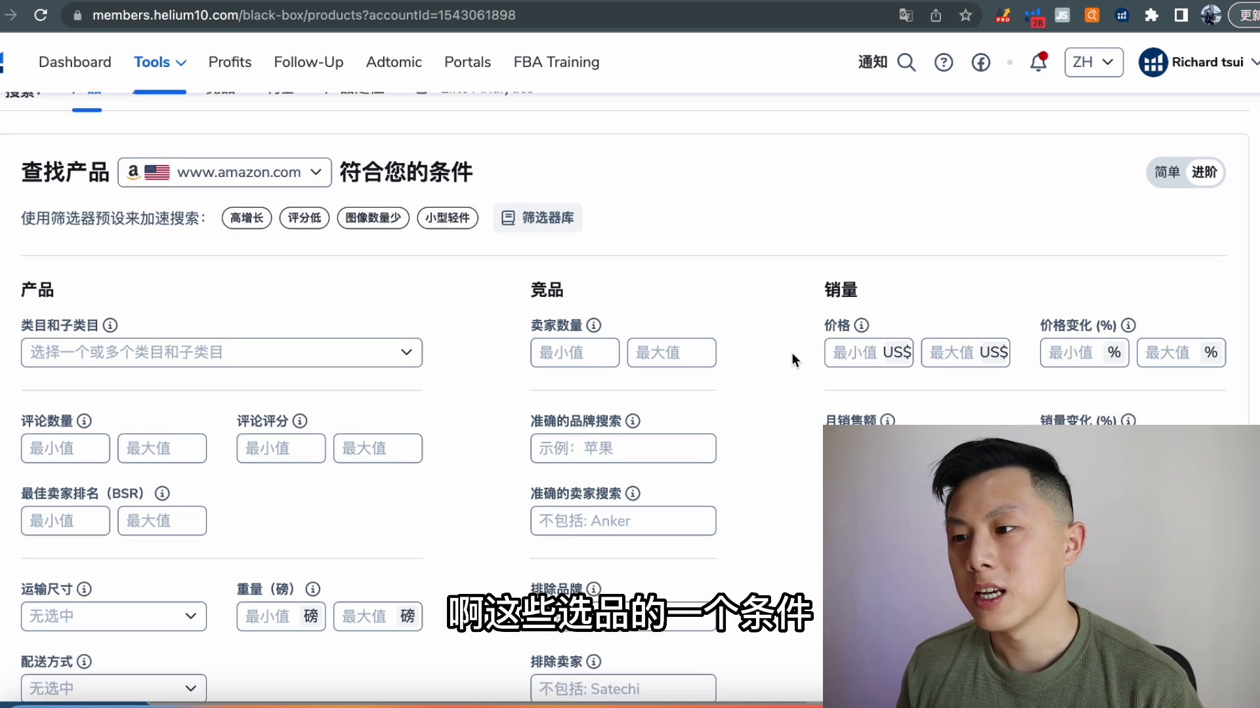
scroll(793, 358, down, 1)
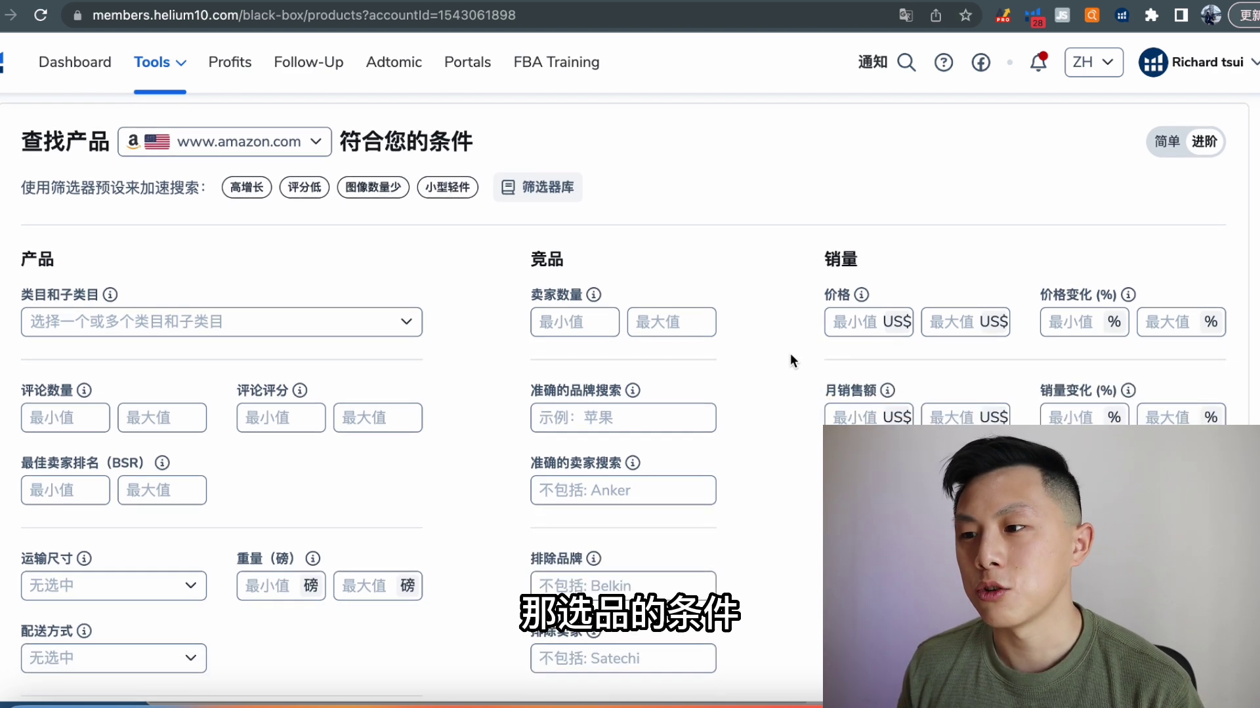
click(399, 332)
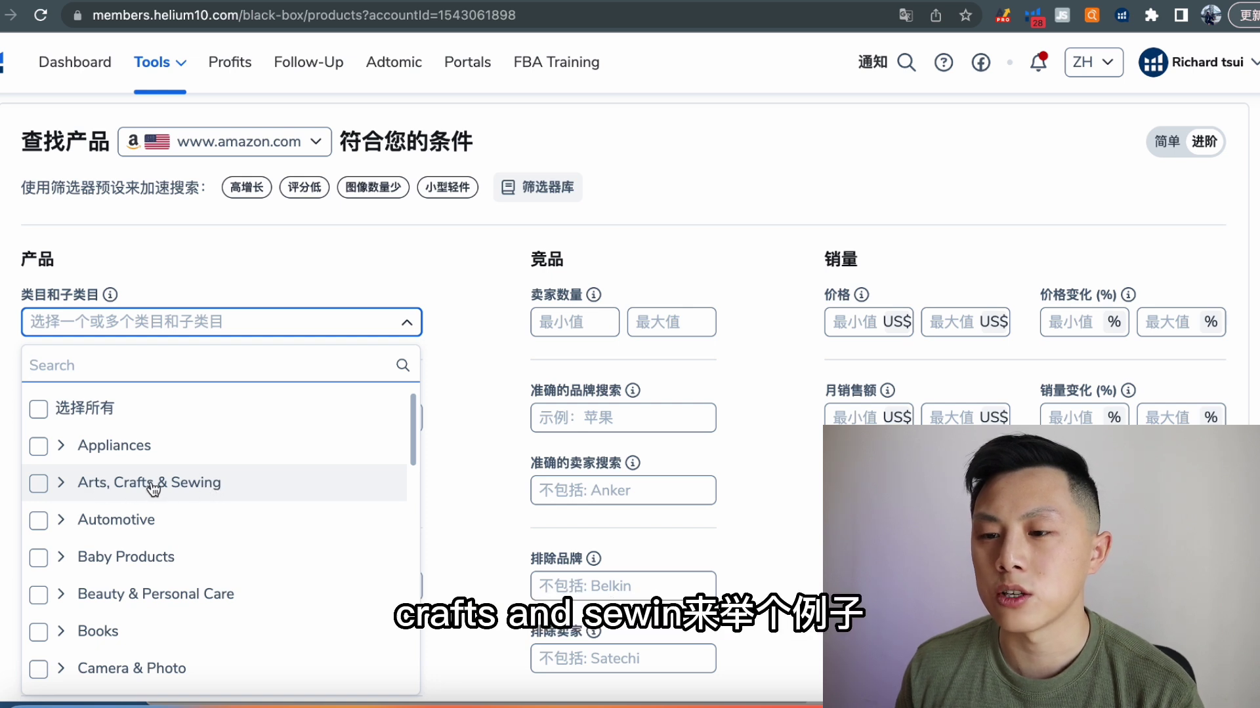
click(53, 487)
click(458, 383)
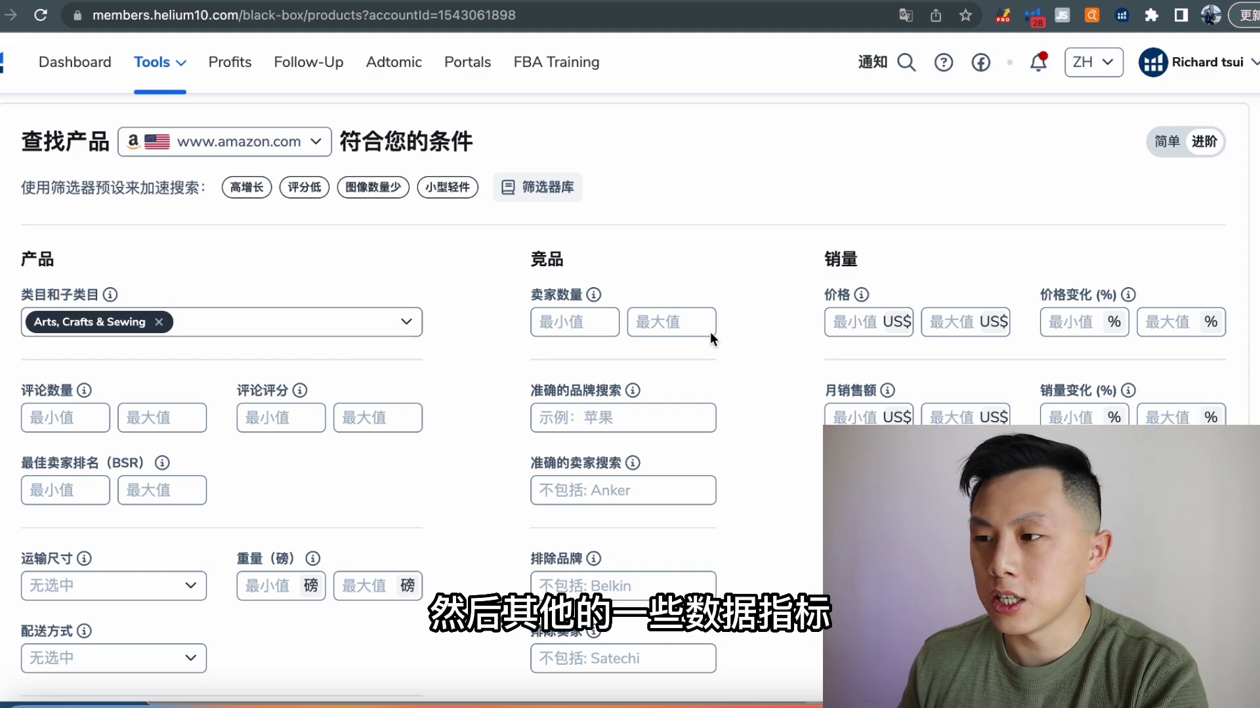
- Set the maximum product weight (重量) filter to 2 pounds
scroll(451, 465, down, 1)
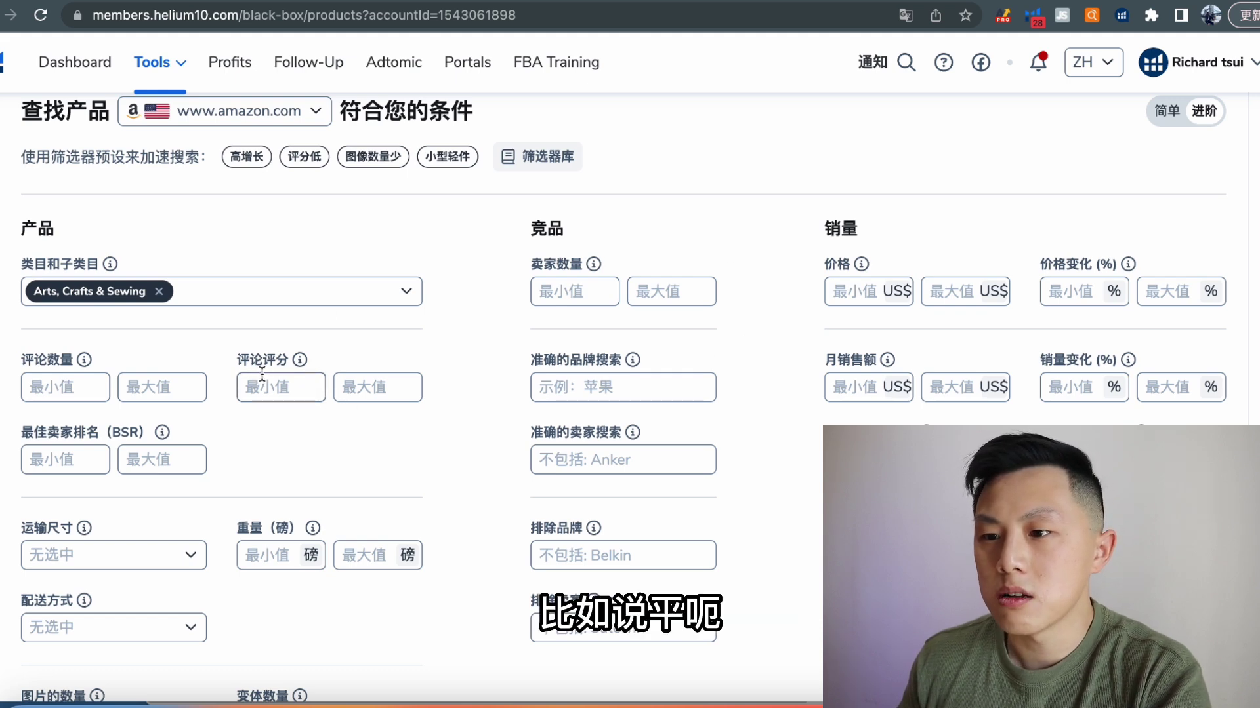
scroll(266, 420, down, 1)
scroll(248, 402, down, 1)
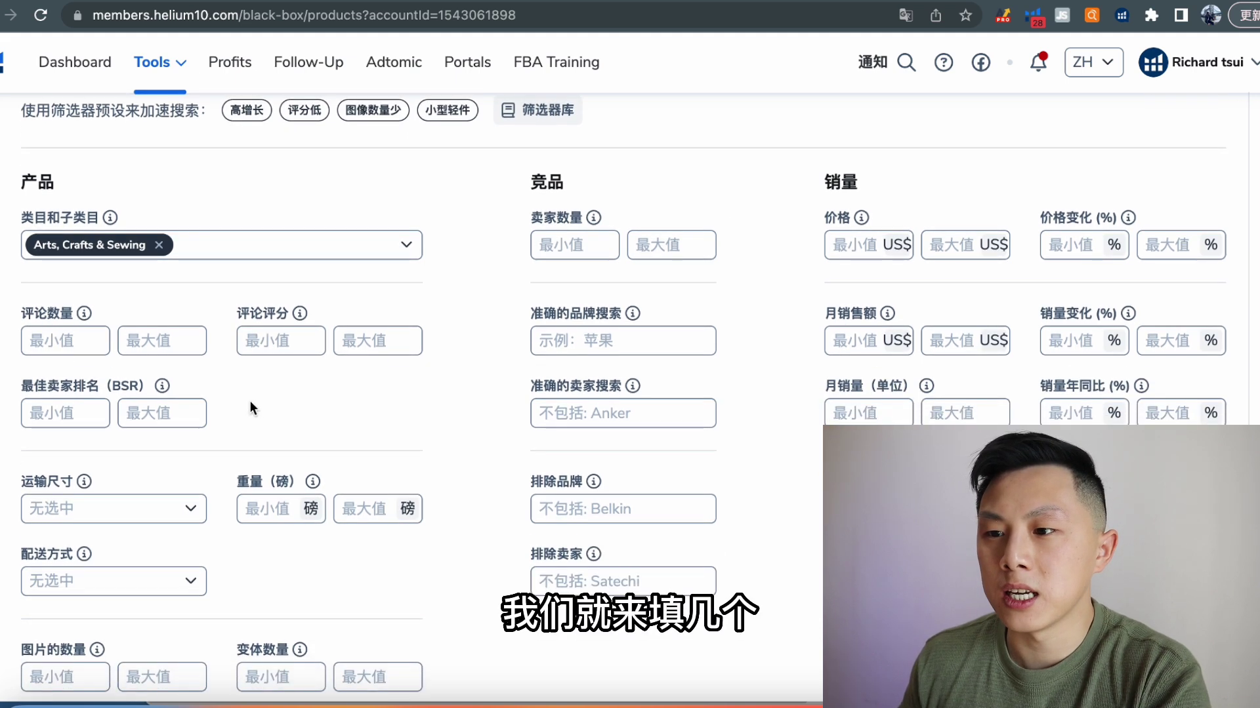
scroll(250, 401, down, 1)
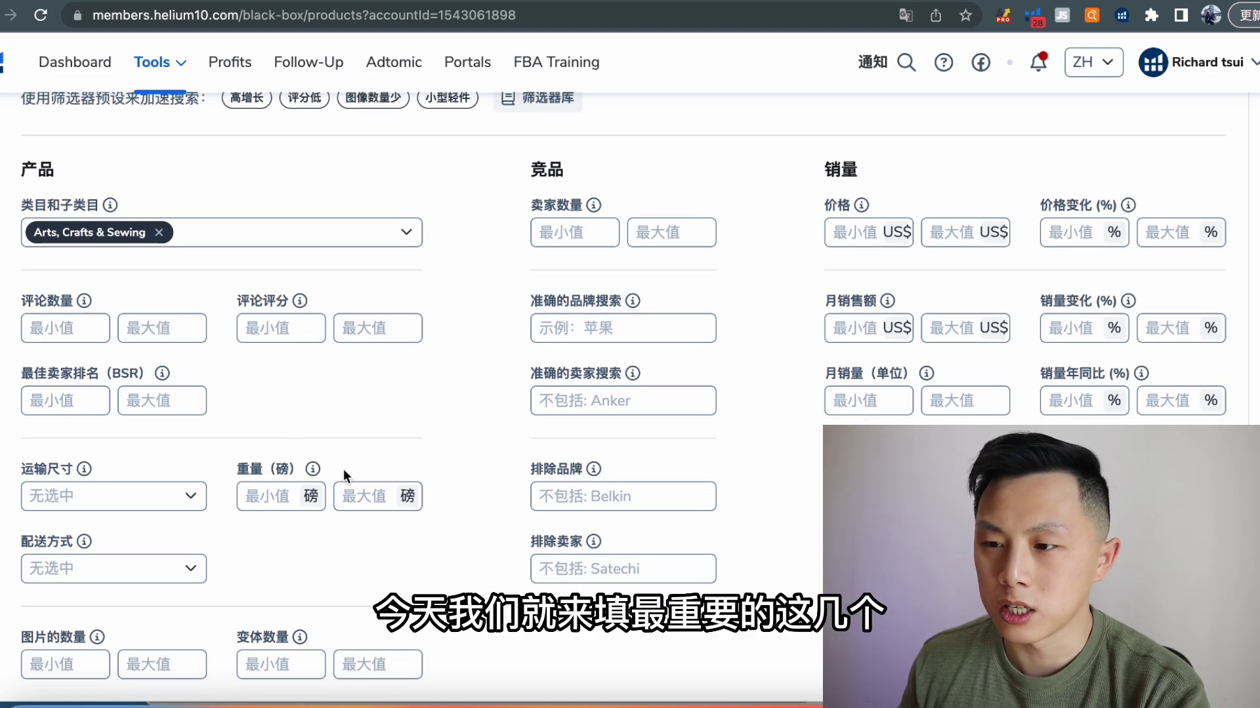
drag(252, 469, 351, 450)
click(350, 450)
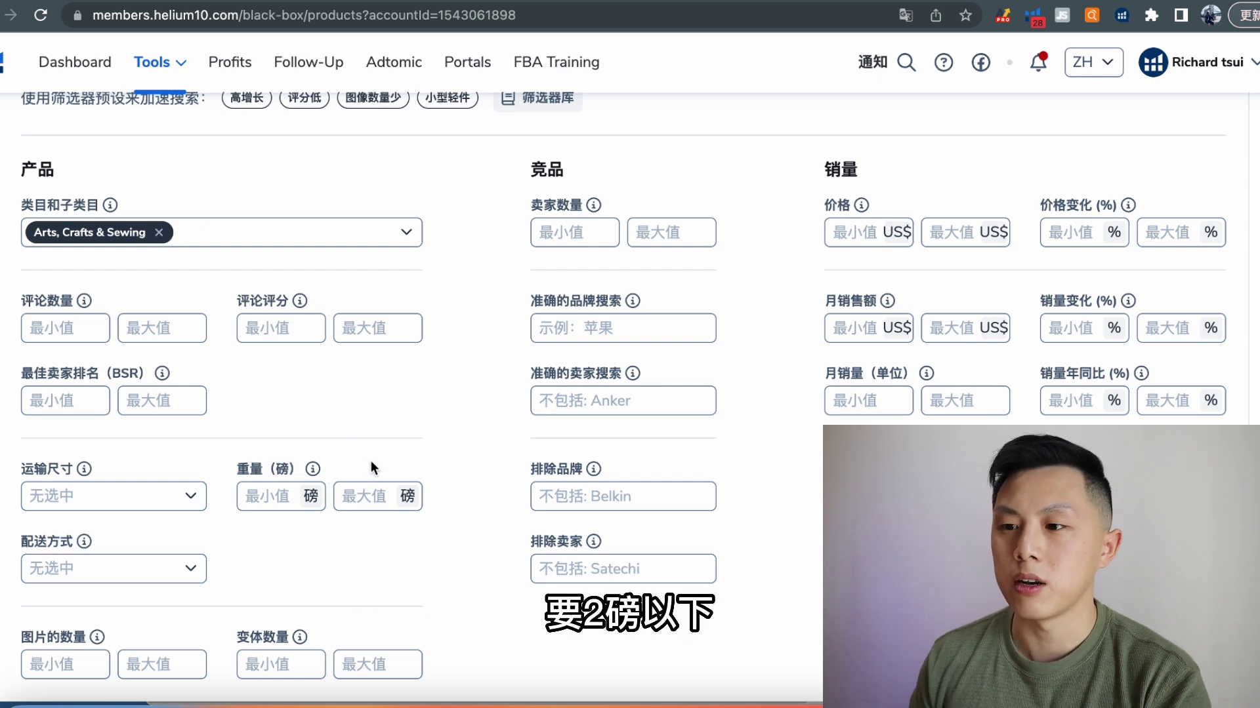
click(340, 493)
text(2)
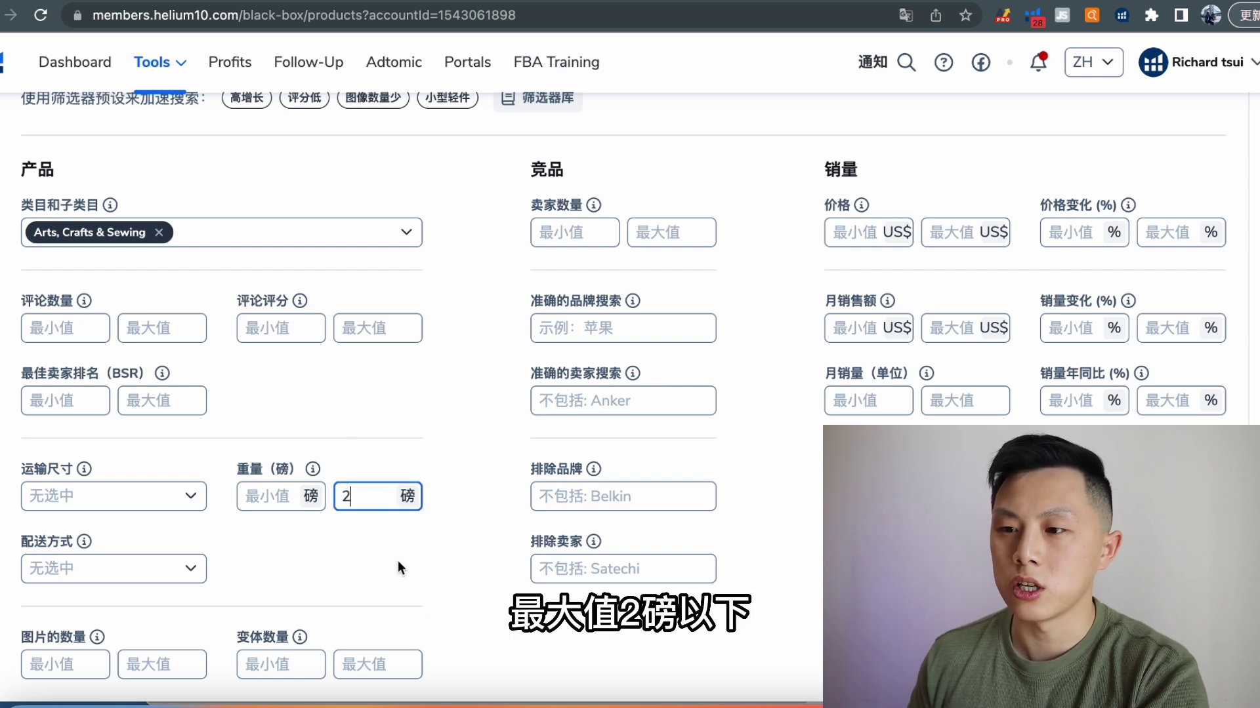
click(398, 561)
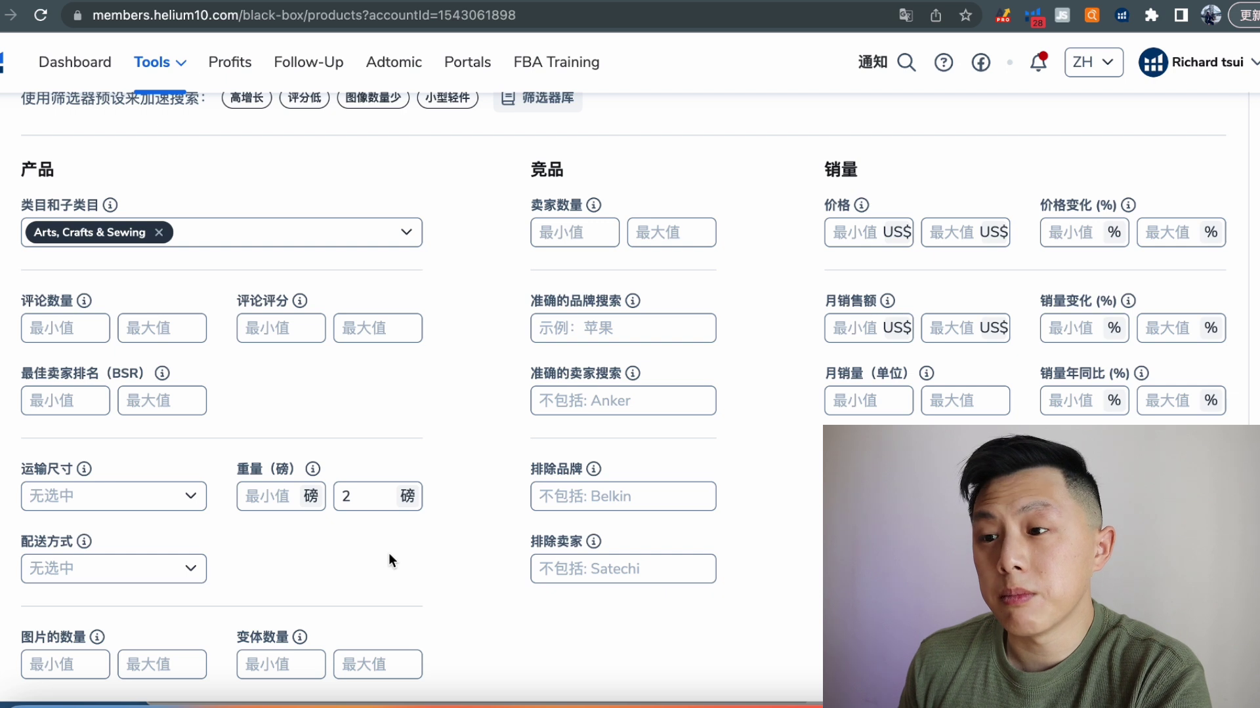
- Limit the shipping size (运输尺寸) filter to 小型标准大小 and 大型标件
click(155, 496)
click(110, 262)
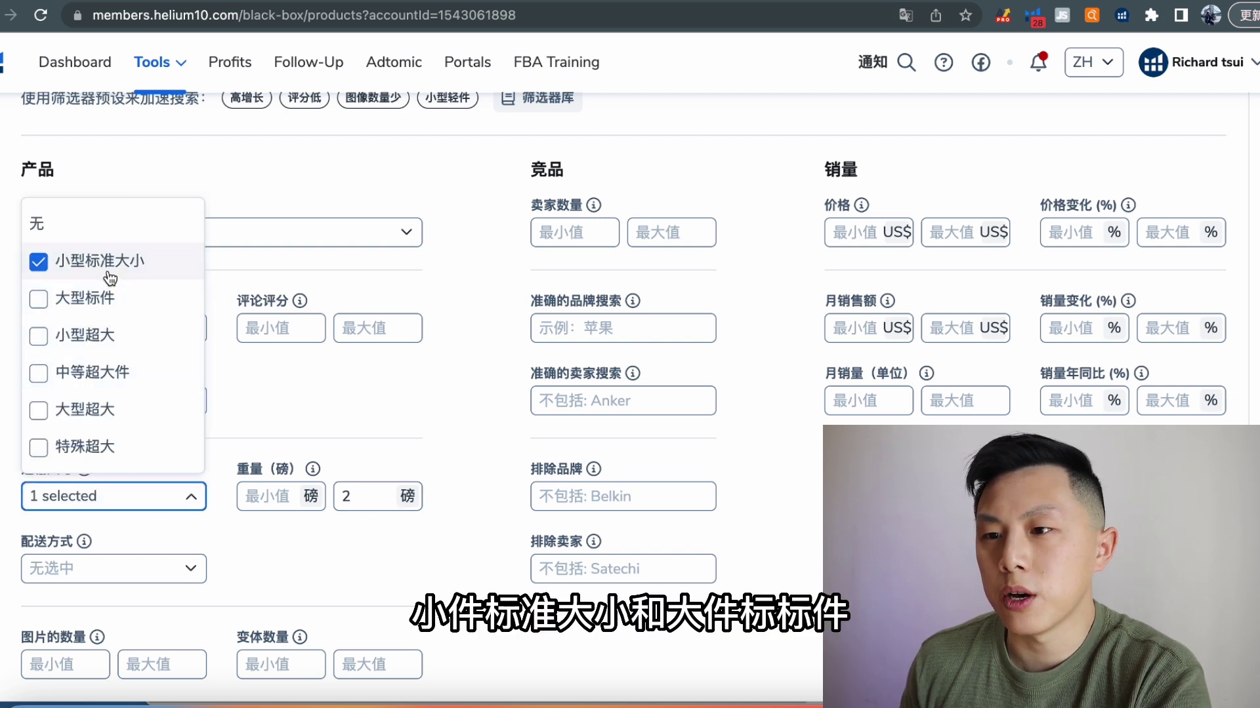
click(103, 303)
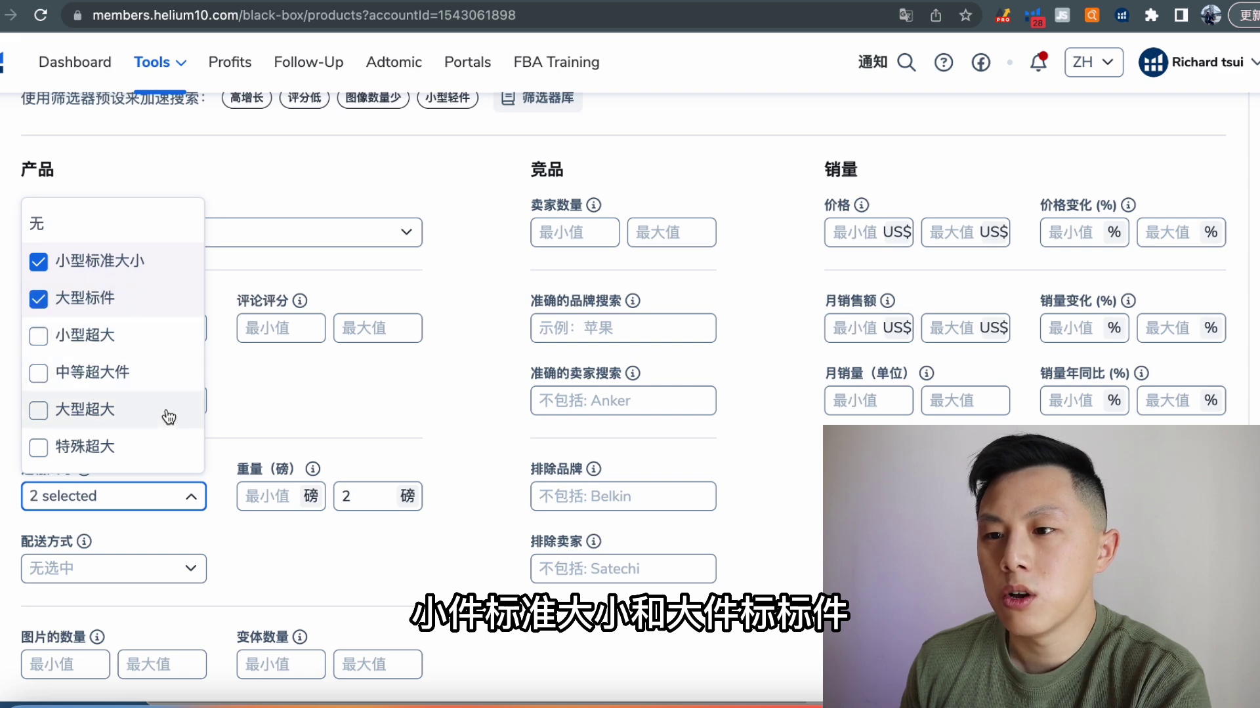
click(264, 438)
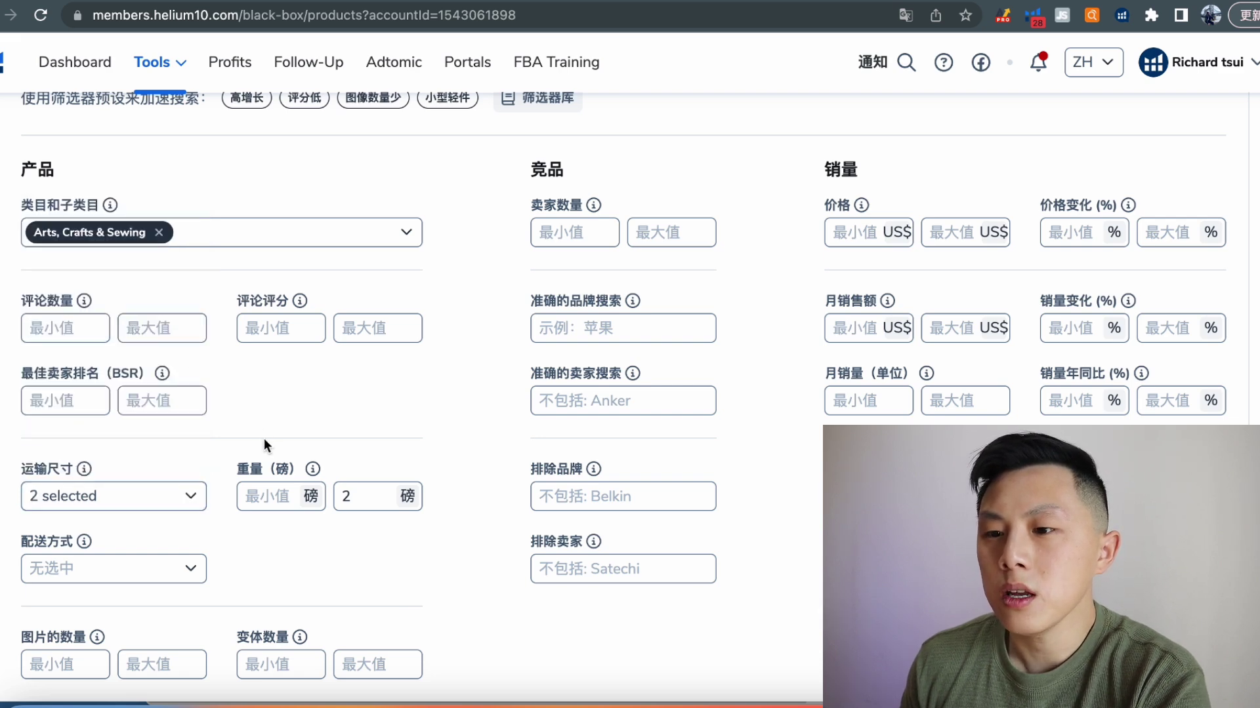
- Restrict the fulfillment method (配送方式) filter to FBA
scroll(264, 438, down, 1)
scroll(230, 554, down, 1)
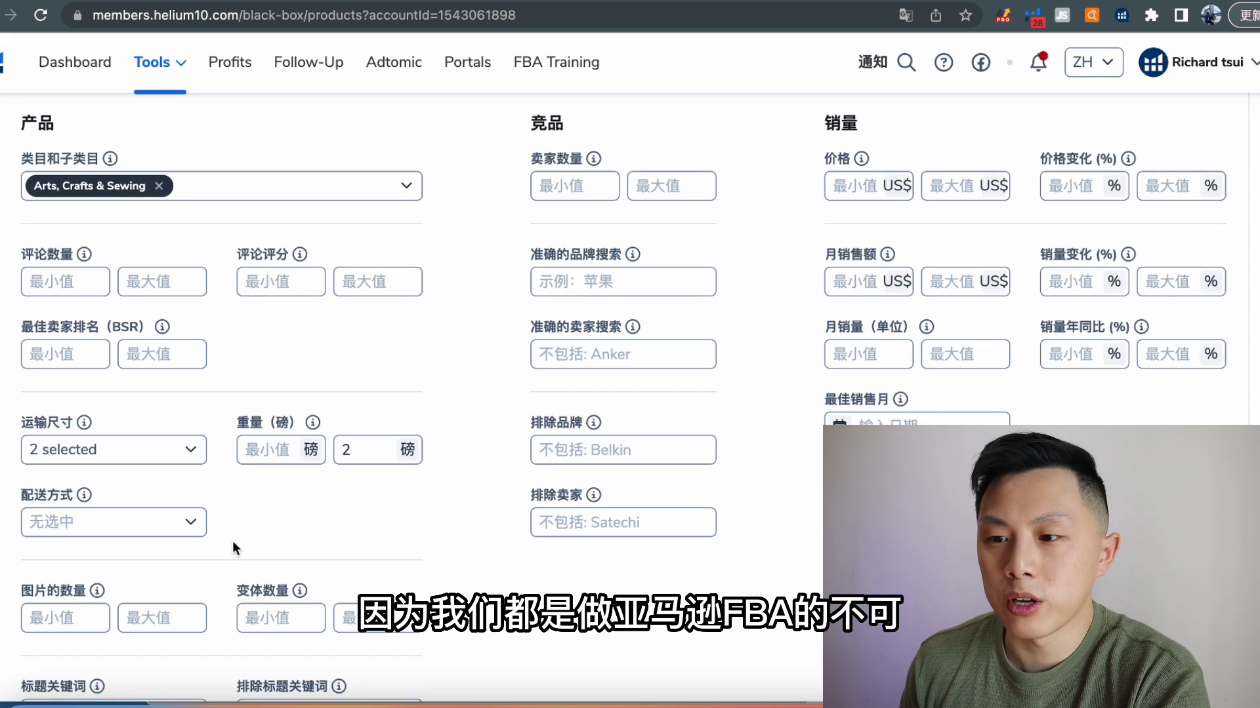
click(182, 533)
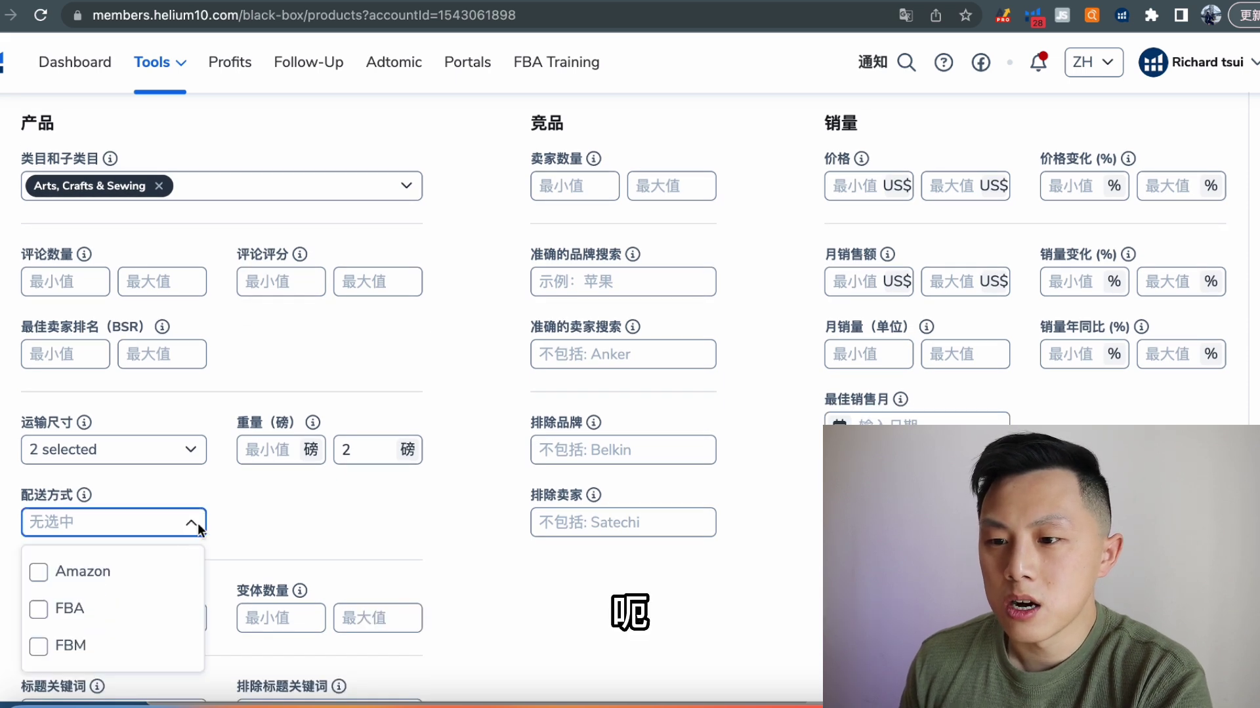
click(164, 606)
click(265, 518)
scroll(405, 545, down, 1)
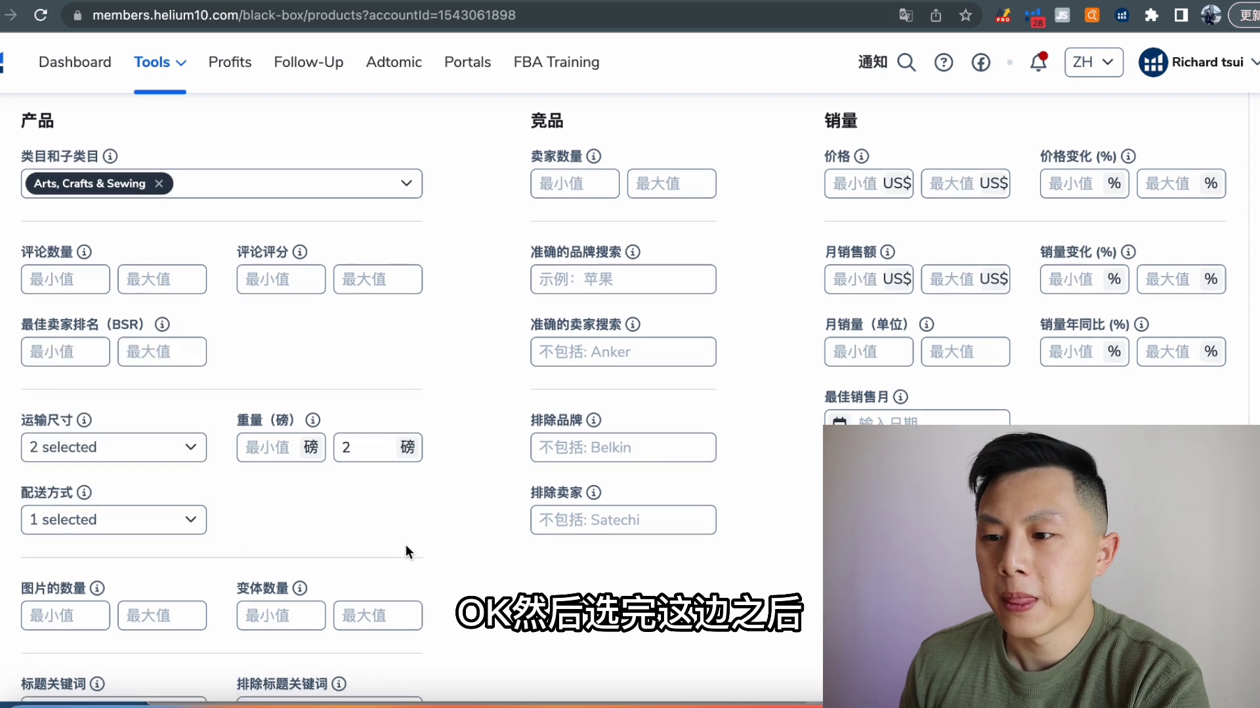
scroll(590, 568, up, 1)
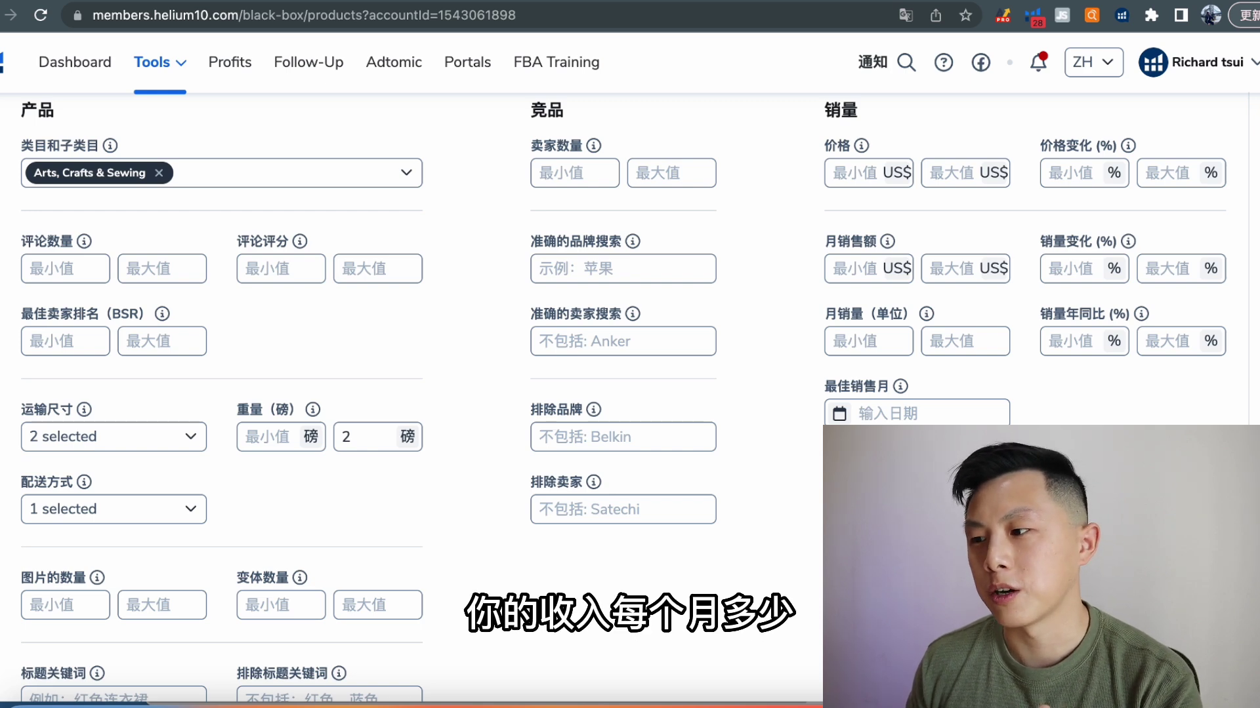
- Switch to the Pages note and add a third line with the revenue calculation "4000x4=16000美金"
key(super+Tab)
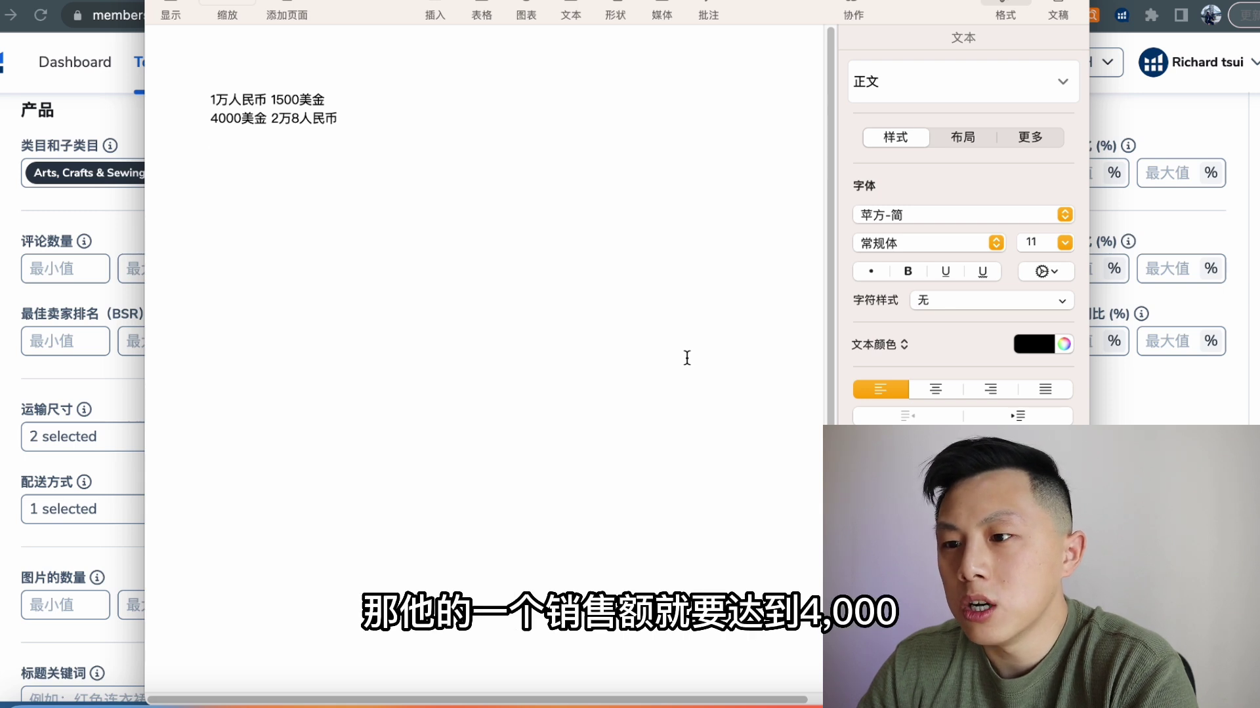
text(4000)
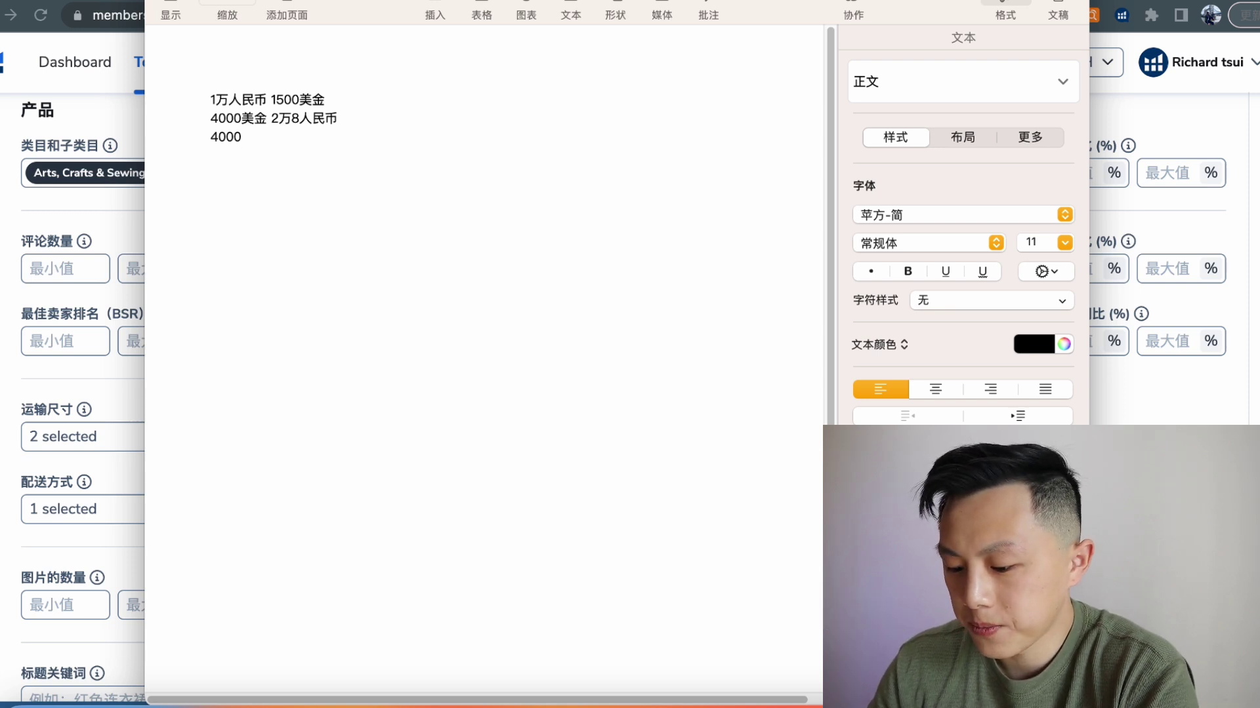
text(x4)
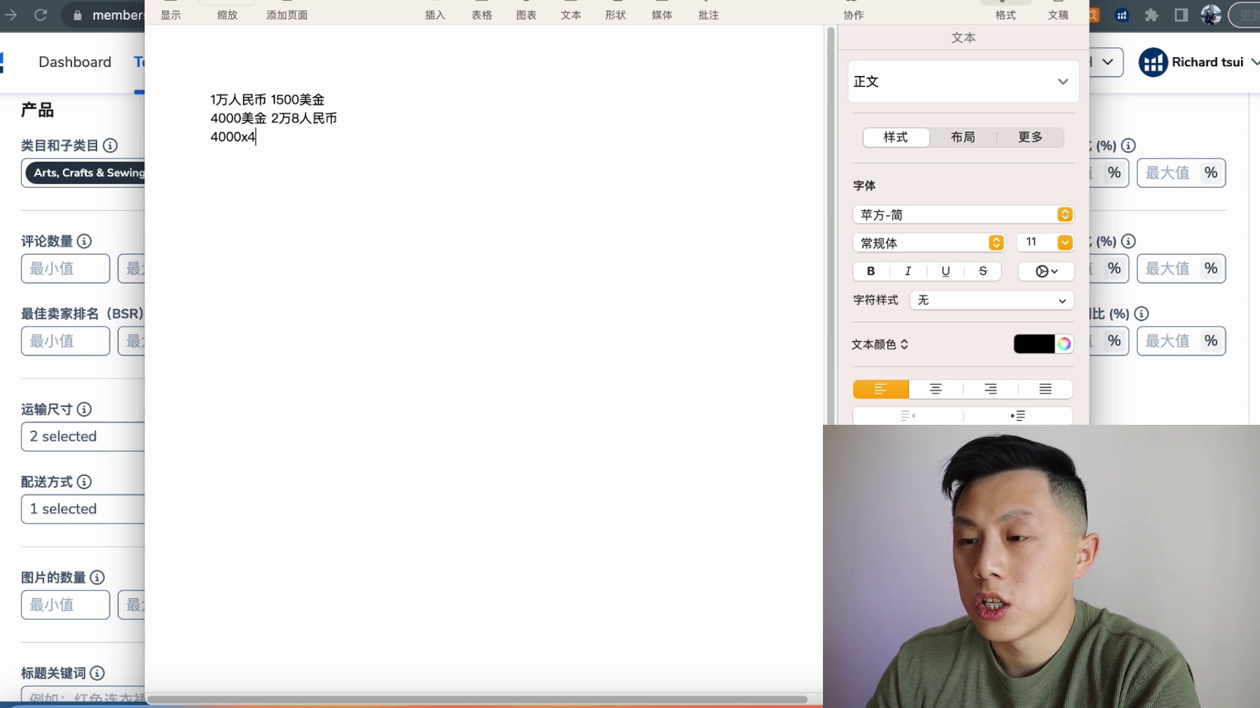
text(=16)
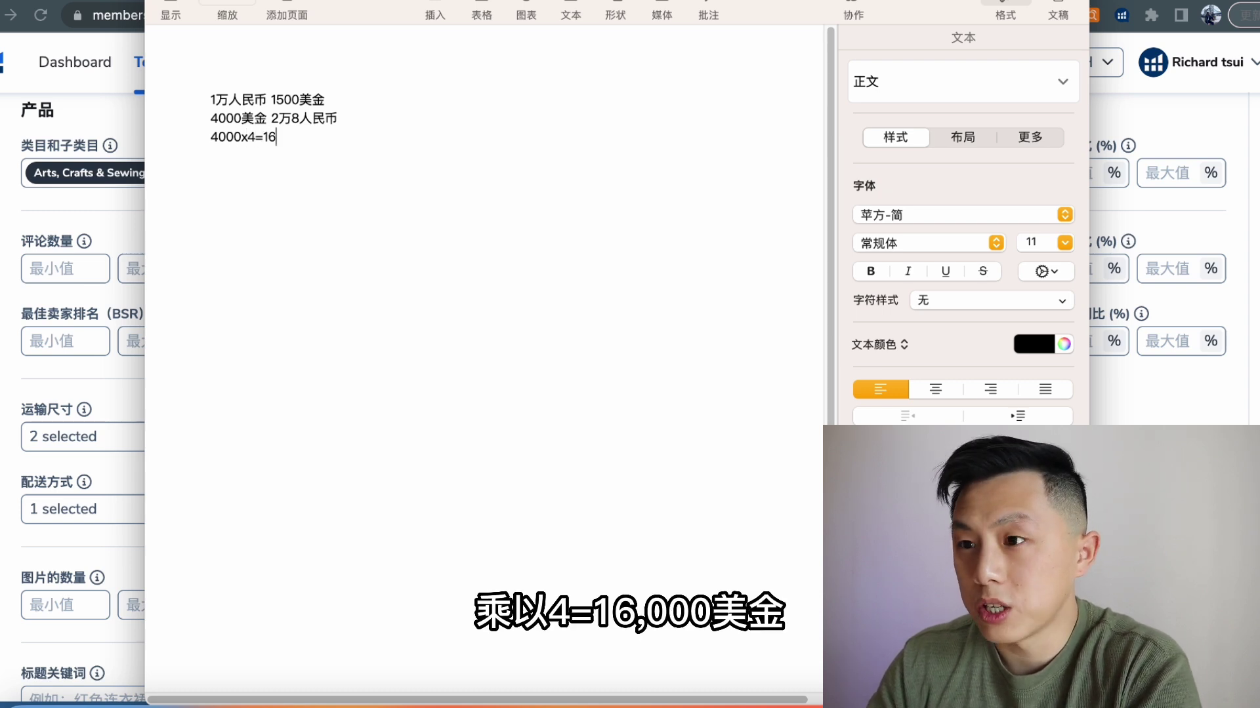
text(000美金)
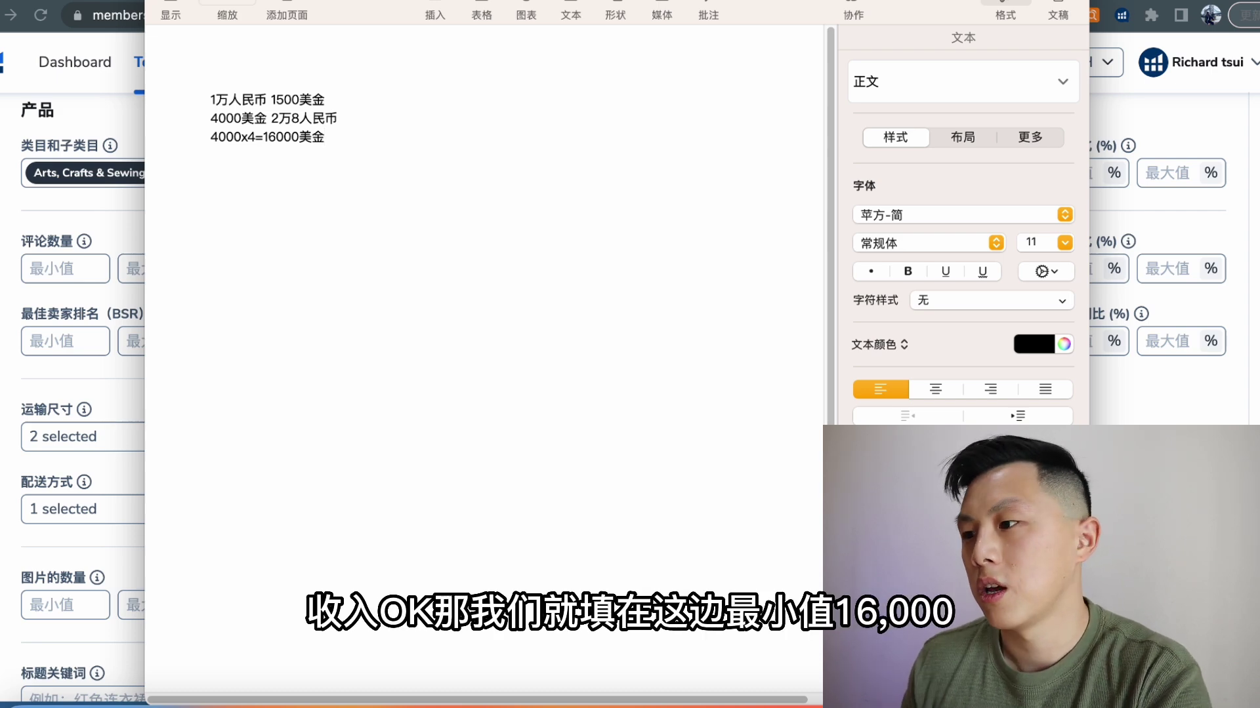
- Return to the Black Box page in the browser and set the monthly revenue (月销售额) range to US$16000 minimum and US$64000 maximum
key(super+Tab)
text(160)
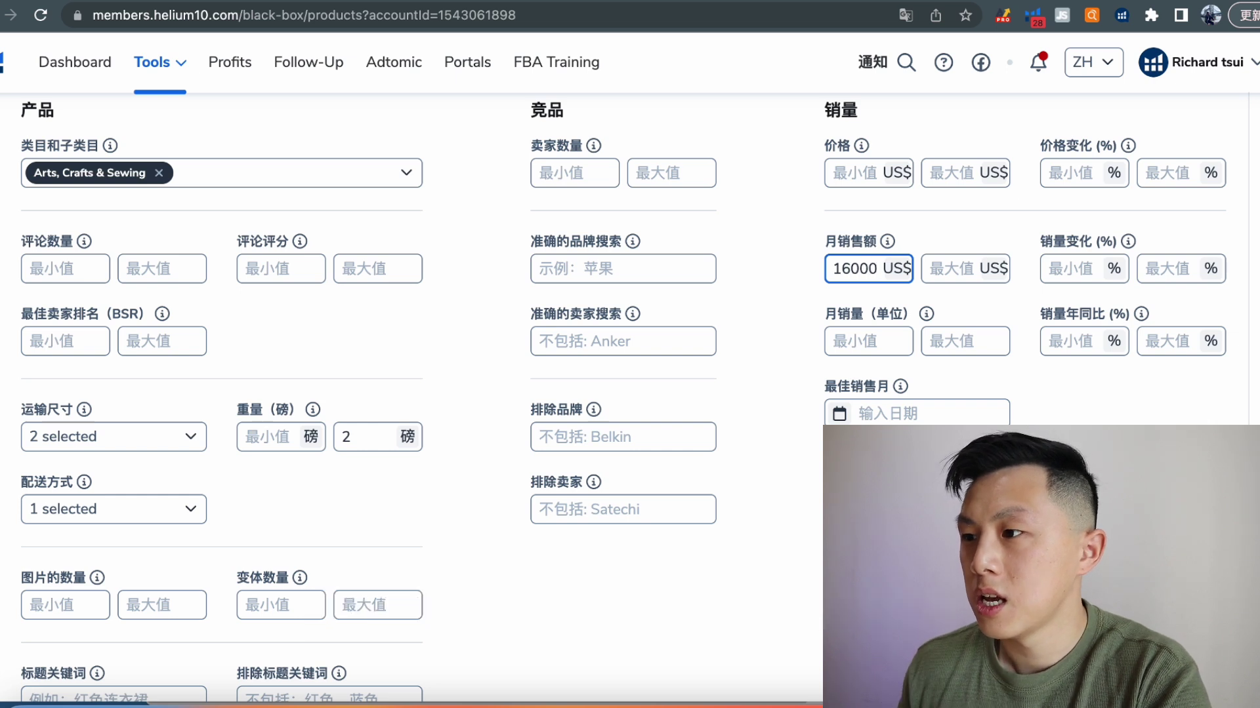
click(966, 269)
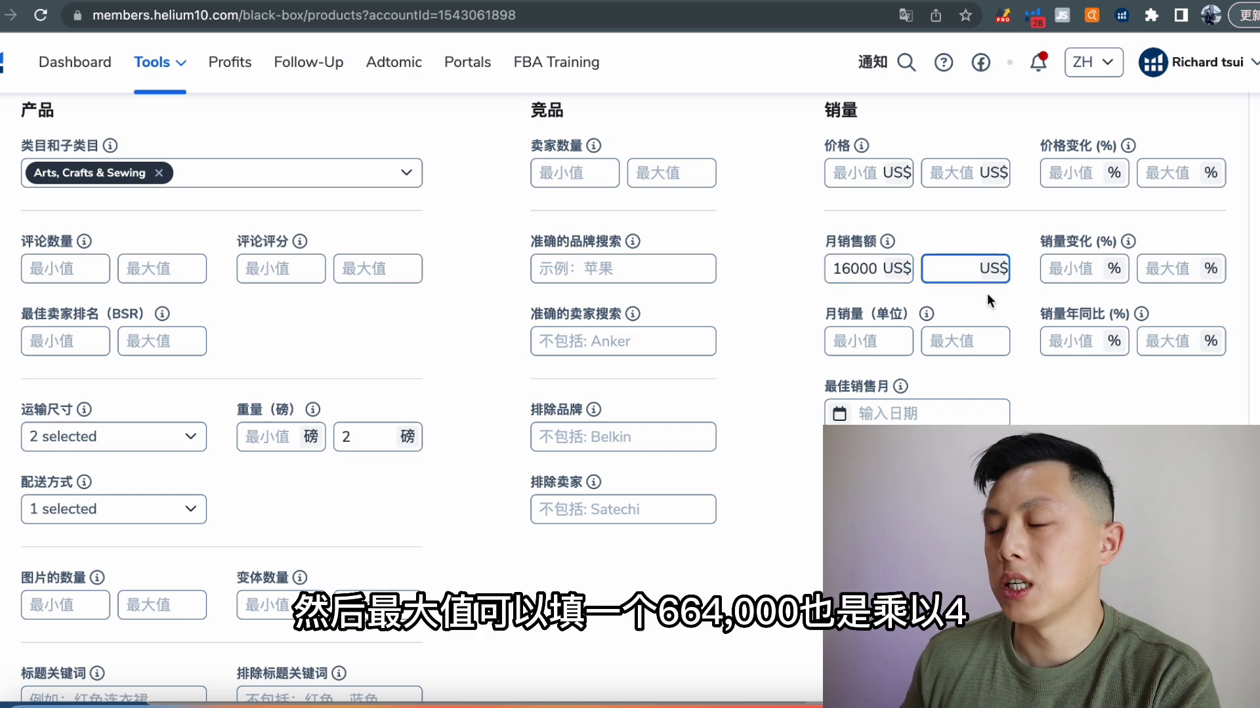
text(64000)
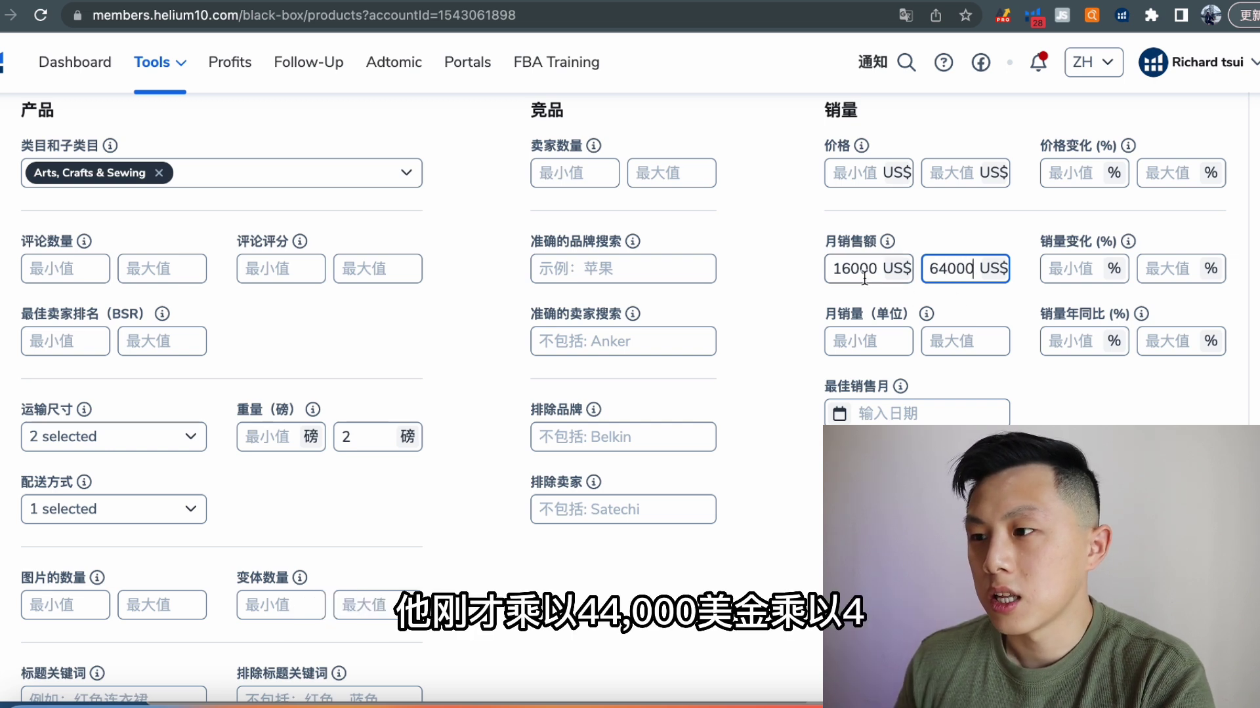
click(864, 274)
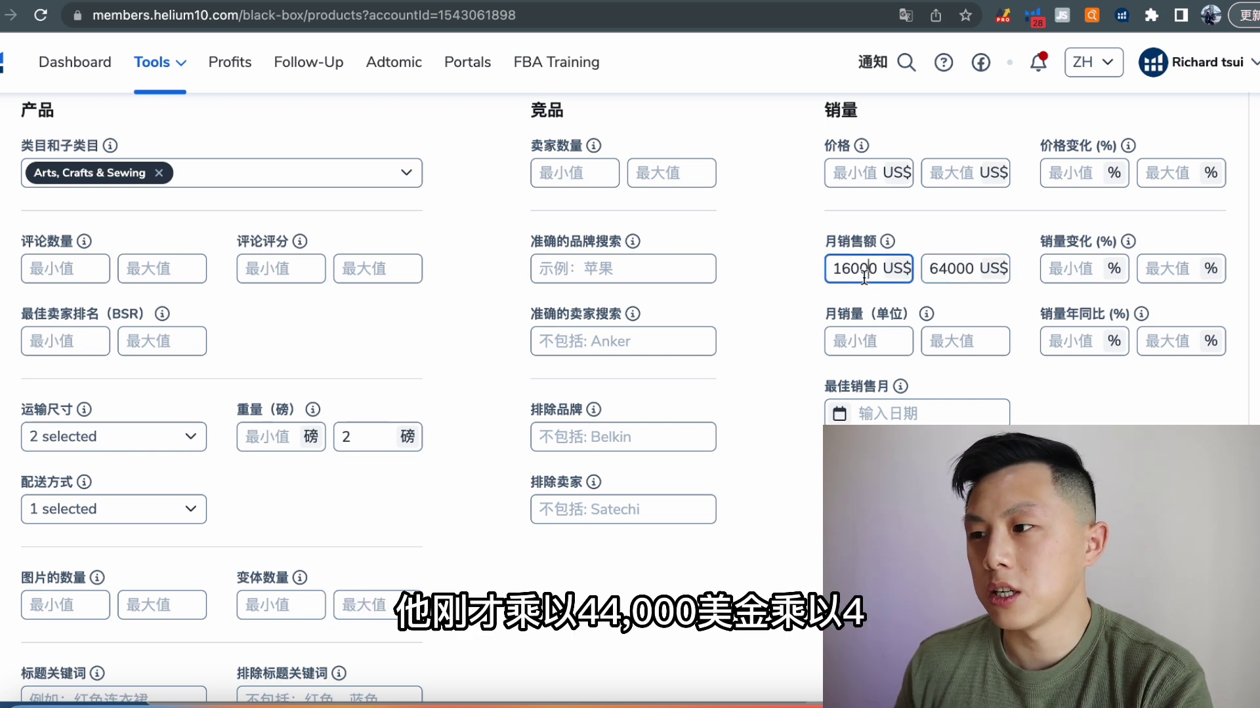
click(965, 269)
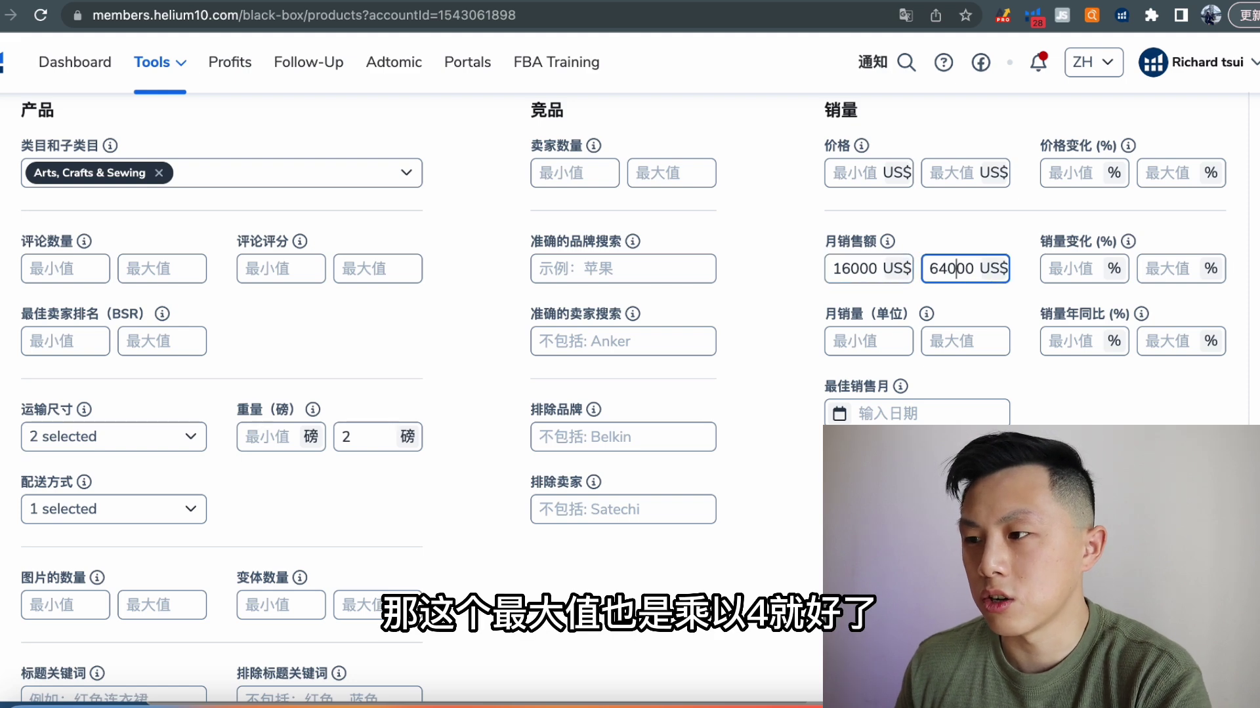
scroll(623, 393, down, 1)
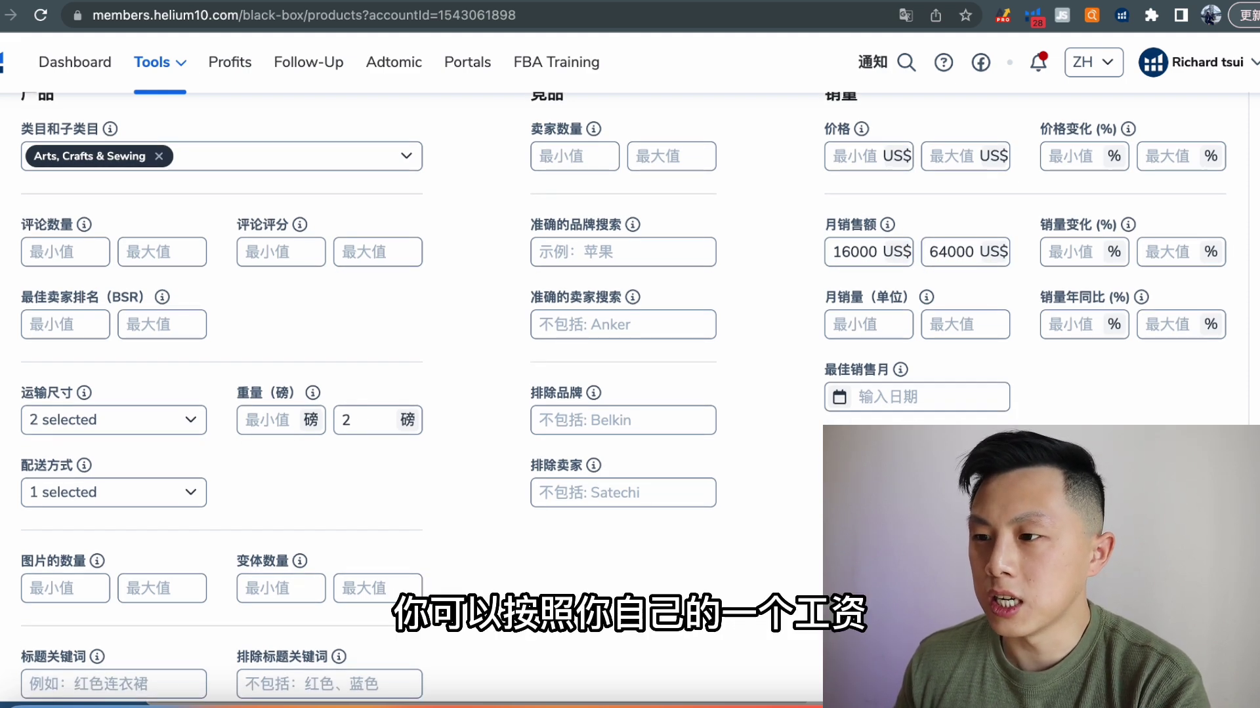
scroll(623, 393, down, 2)
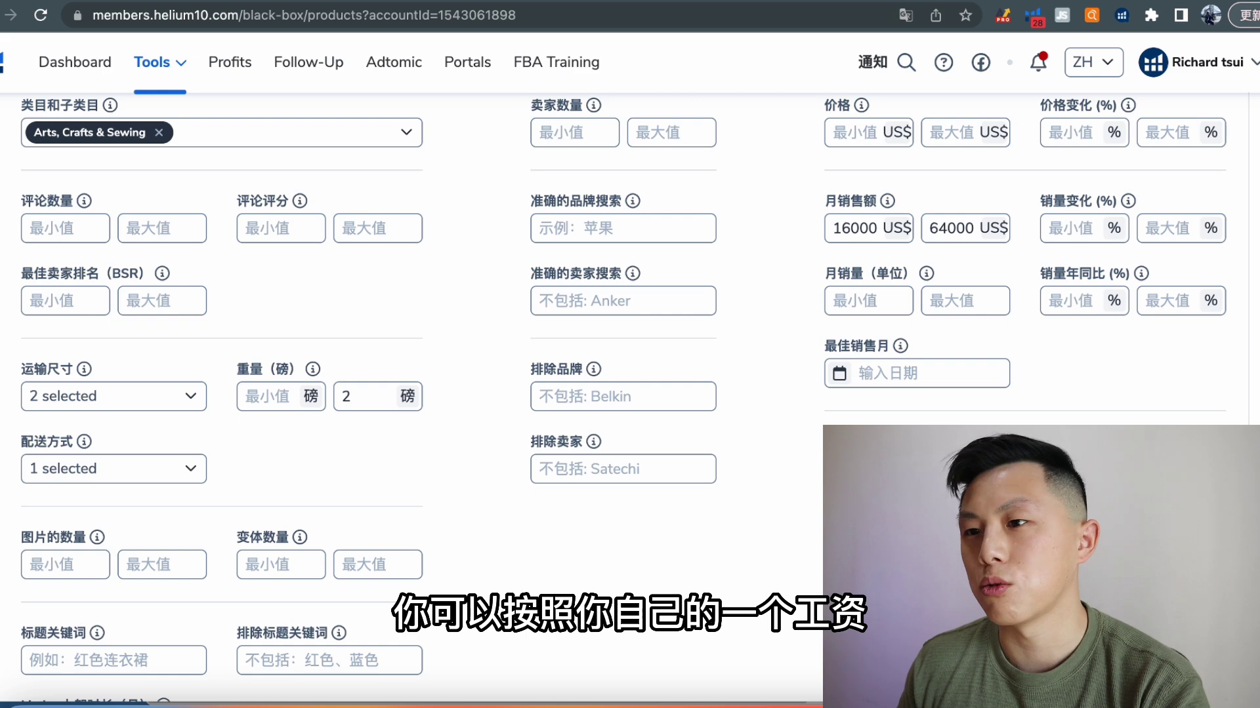
scroll(624, 393, down, 1)
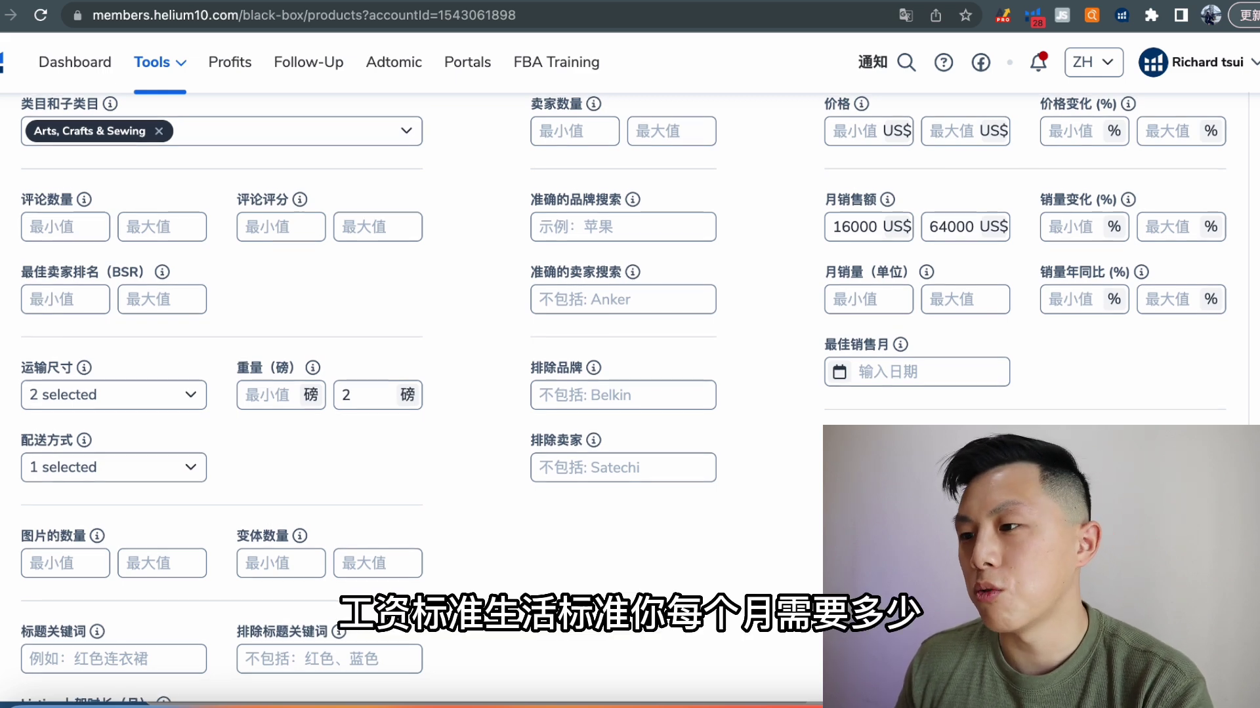
scroll(623, 393, down, 5)
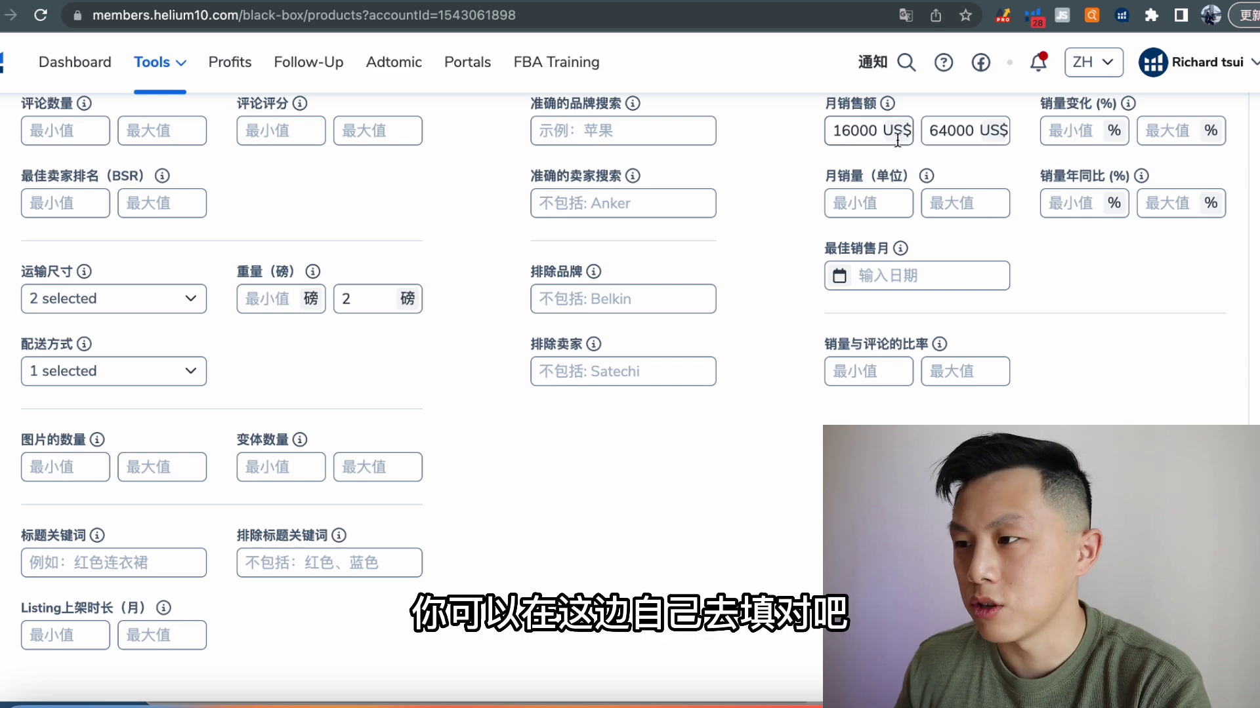
- Run the product search with the configured filters and go to the list of matching products
scroll(415, 318, down, 2)
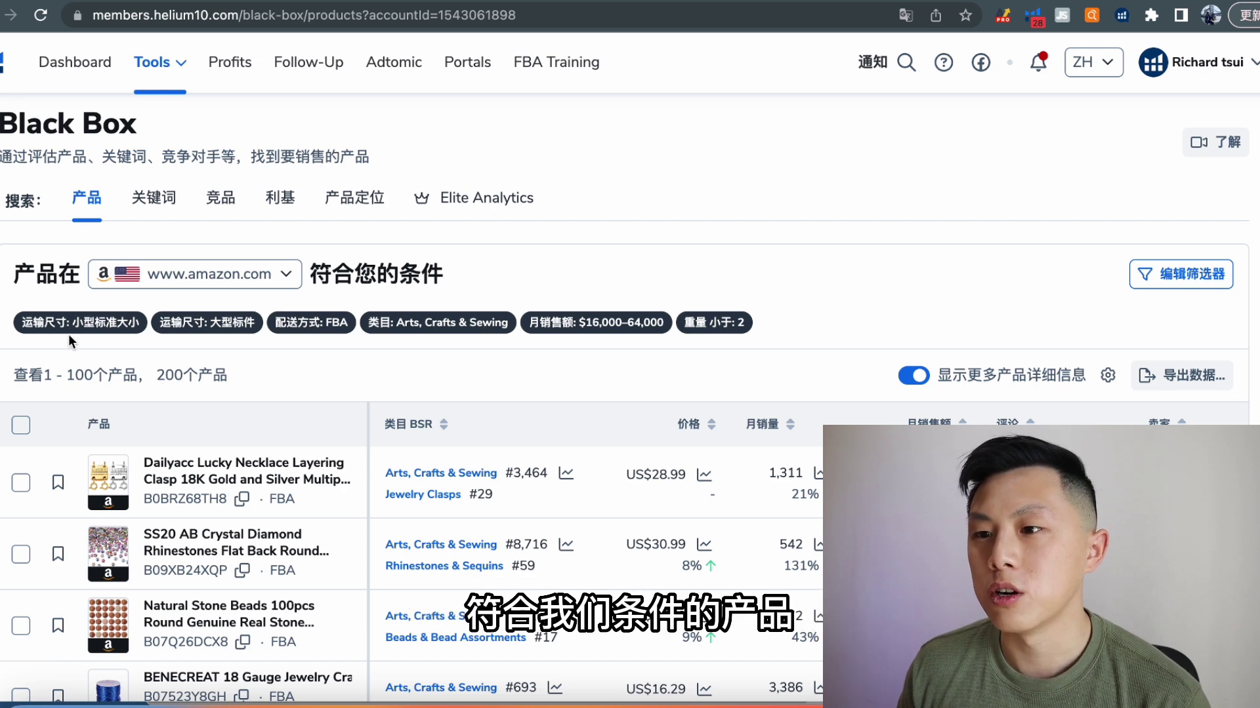
scroll(658, 326, down, 3)
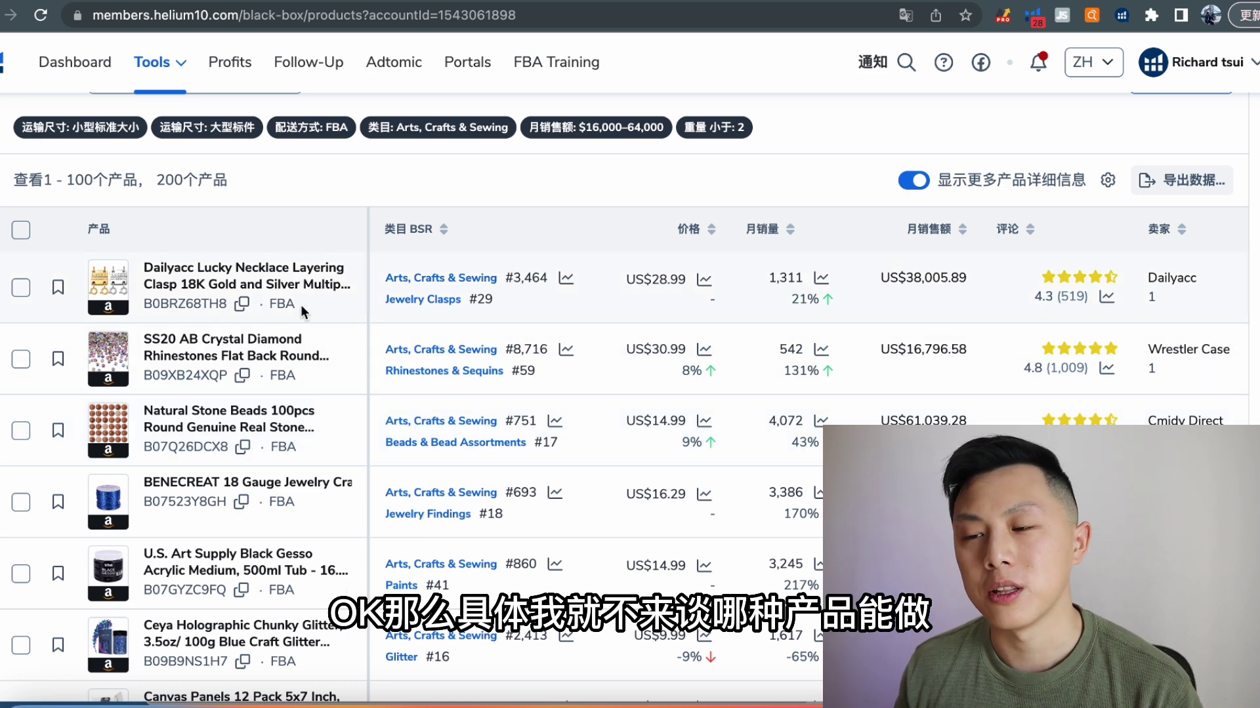
scroll(228, 368, down, 1)
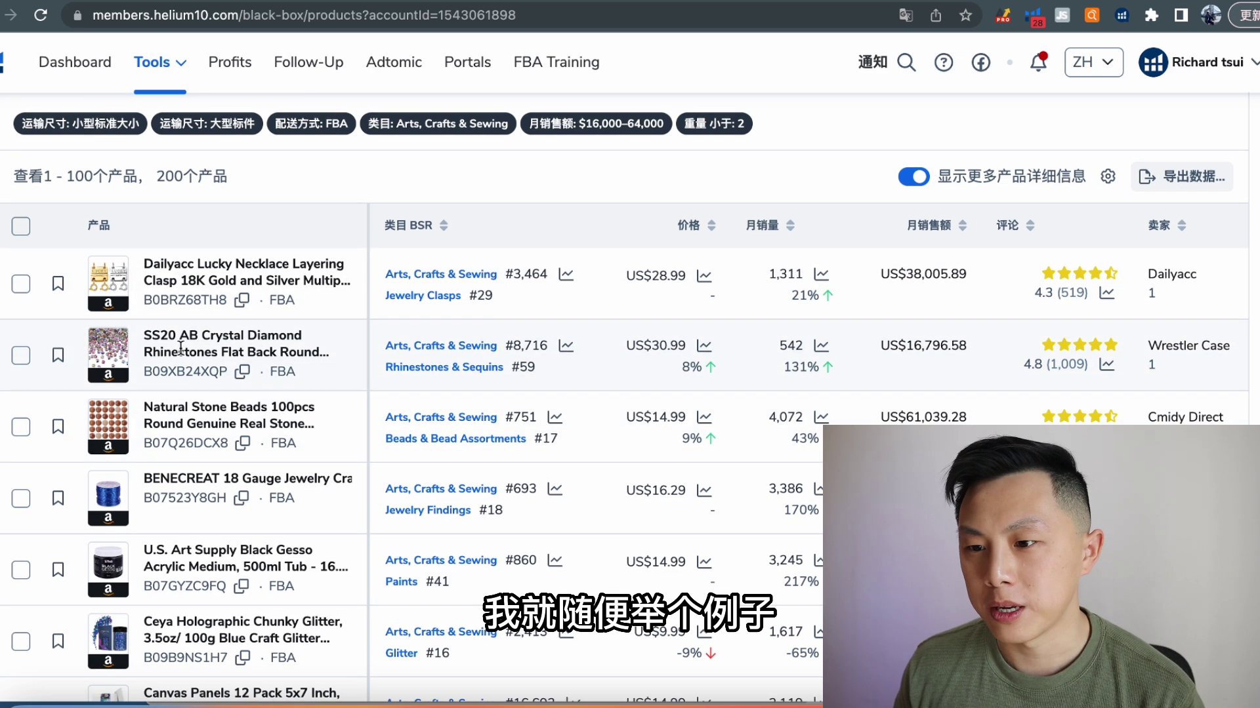
scroll(180, 348, down, 1)
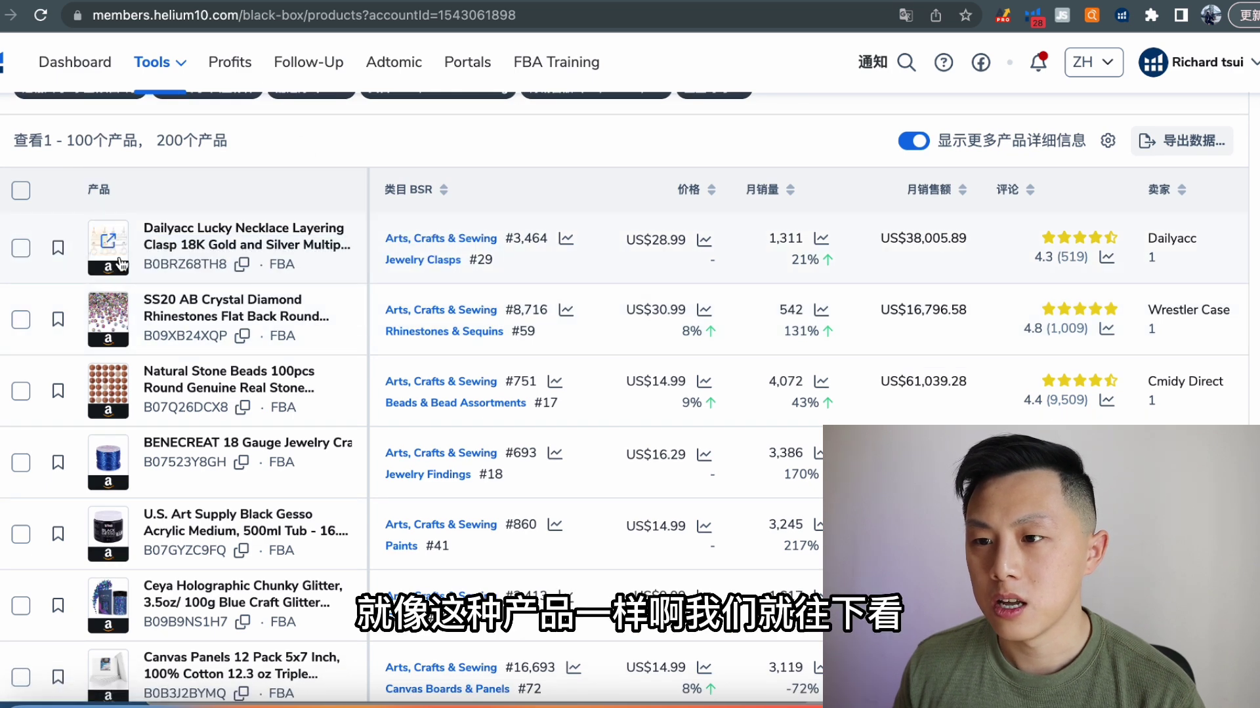
- Look through the matching Arts, Crafts & Sewing products, checking their images, prices and monthly revenue for a practical candidate
mouse_move(116, 252)
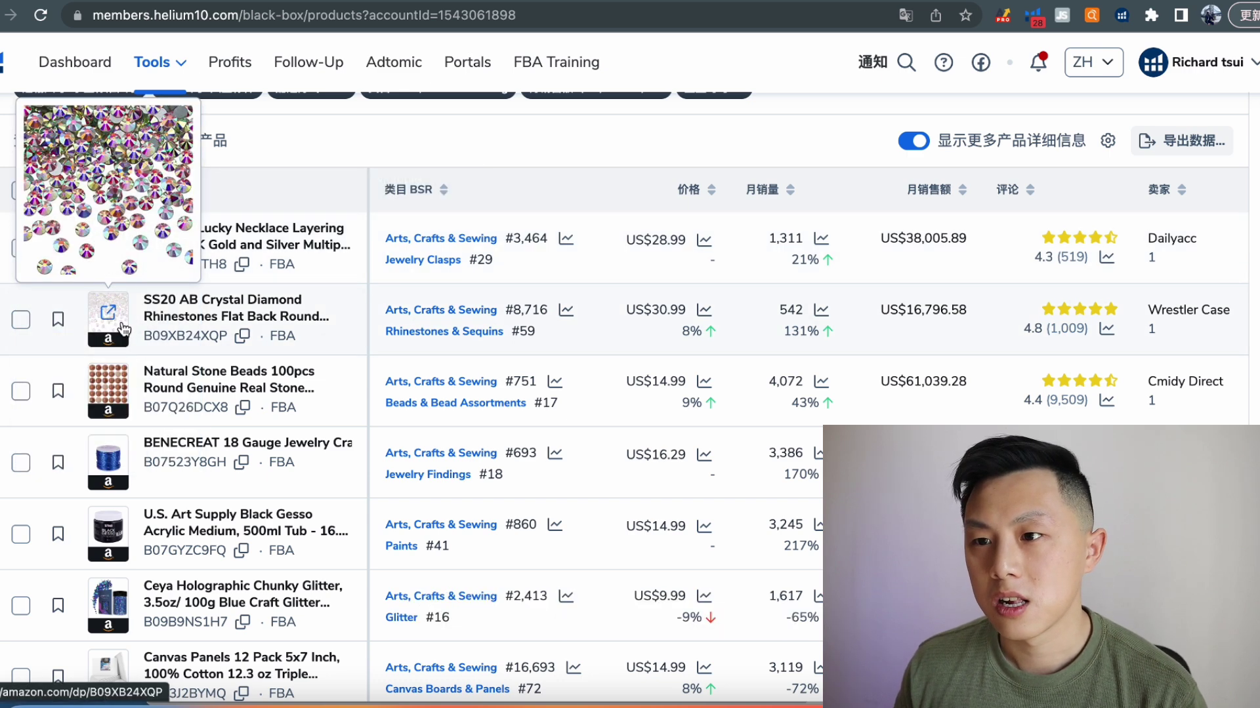
scroll(125, 406, down, 1)
scroll(126, 412, down, 3)
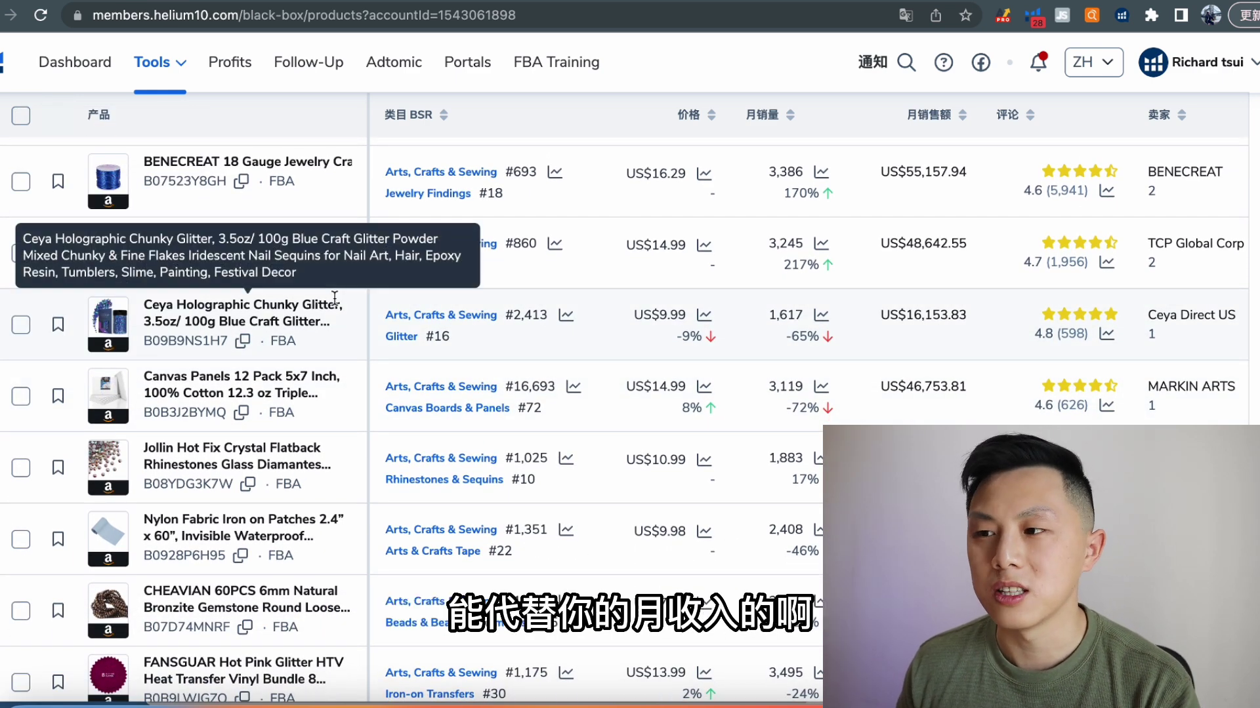
scroll(267, 418, down, 2)
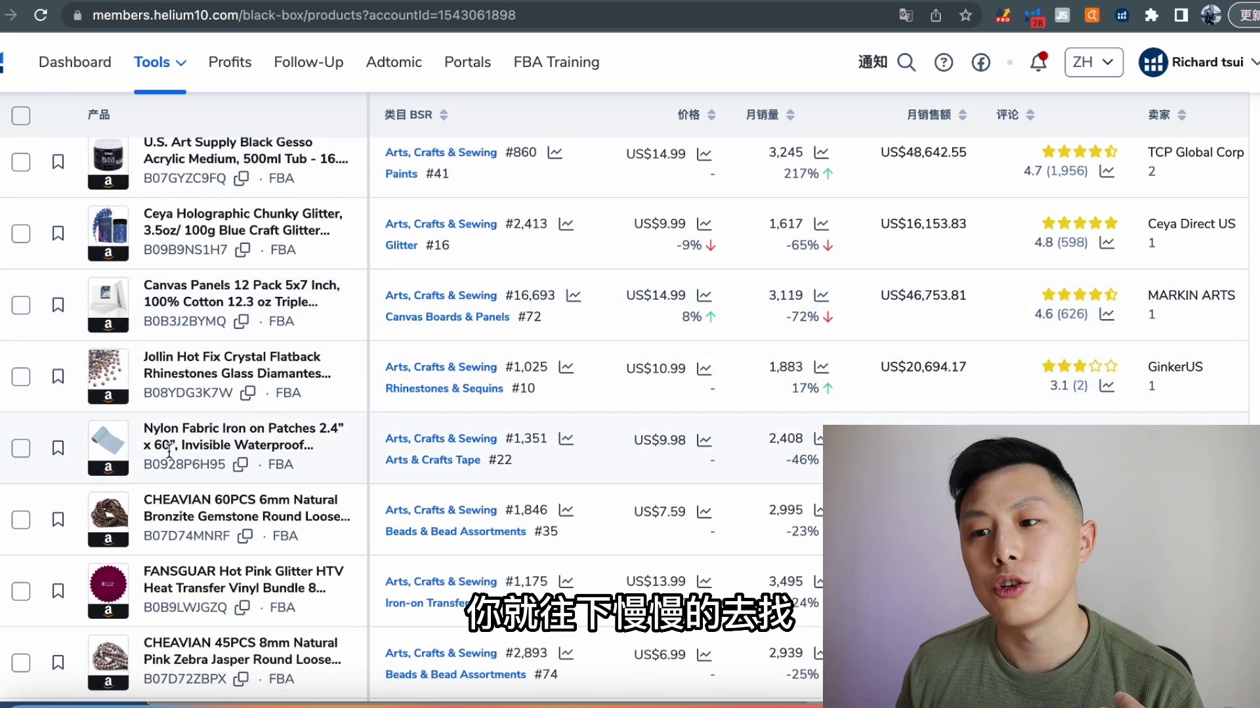
scroll(120, 528, down, 3)
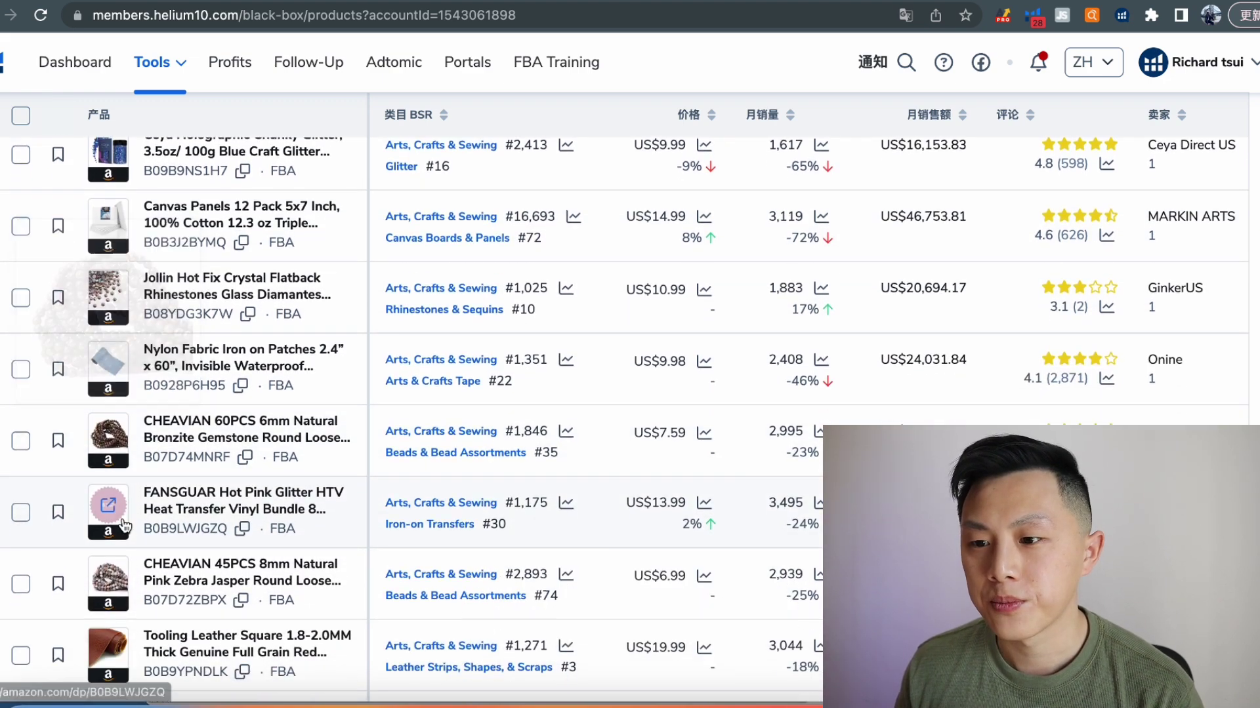
scroll(123, 525, down, 1)
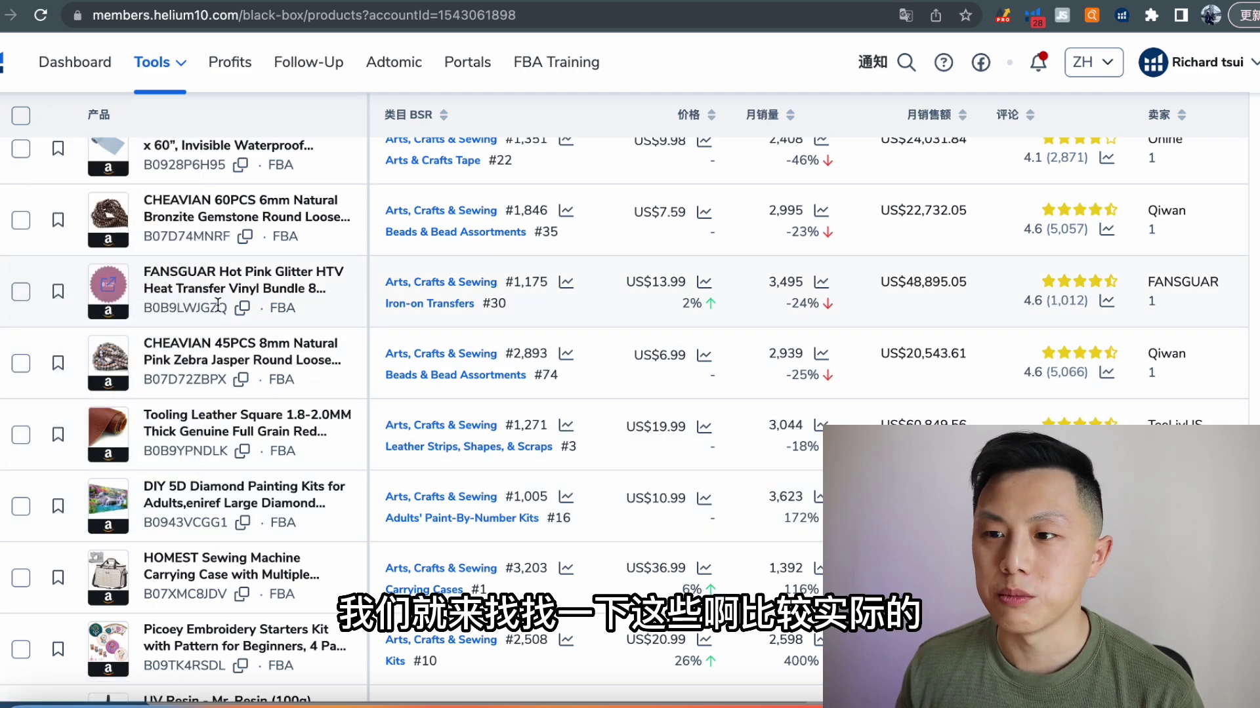
mouse_move(112, 376)
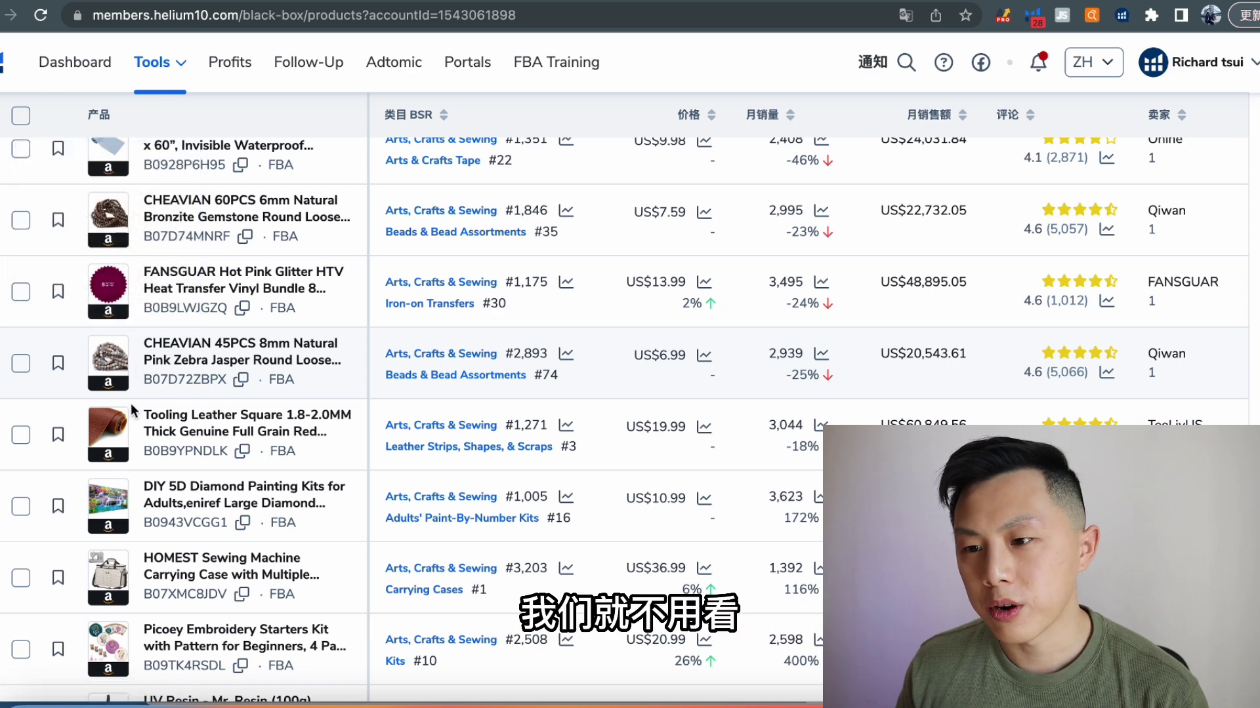
scroll(124, 512, down, 1)
- Examine the enlarged image and the title of the HOMEST sewing machine carrying case
mouse_move(118, 561)
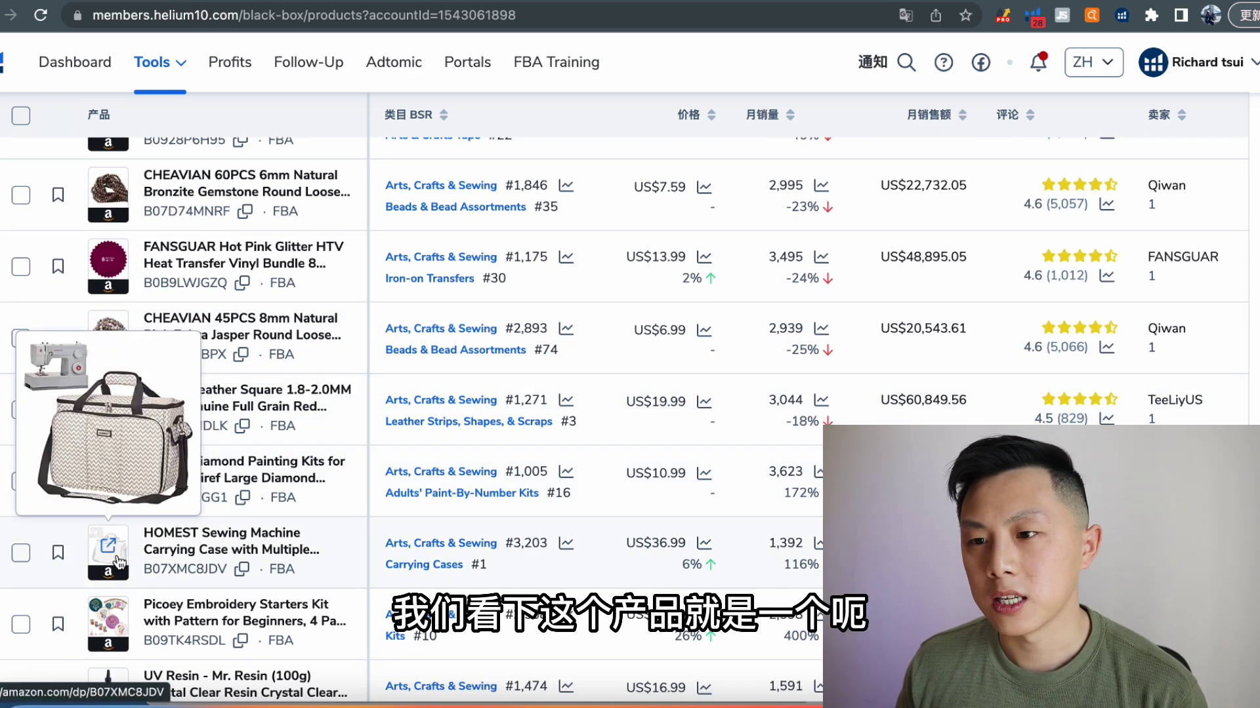
drag(209, 533, 274, 546)
click(274, 546)
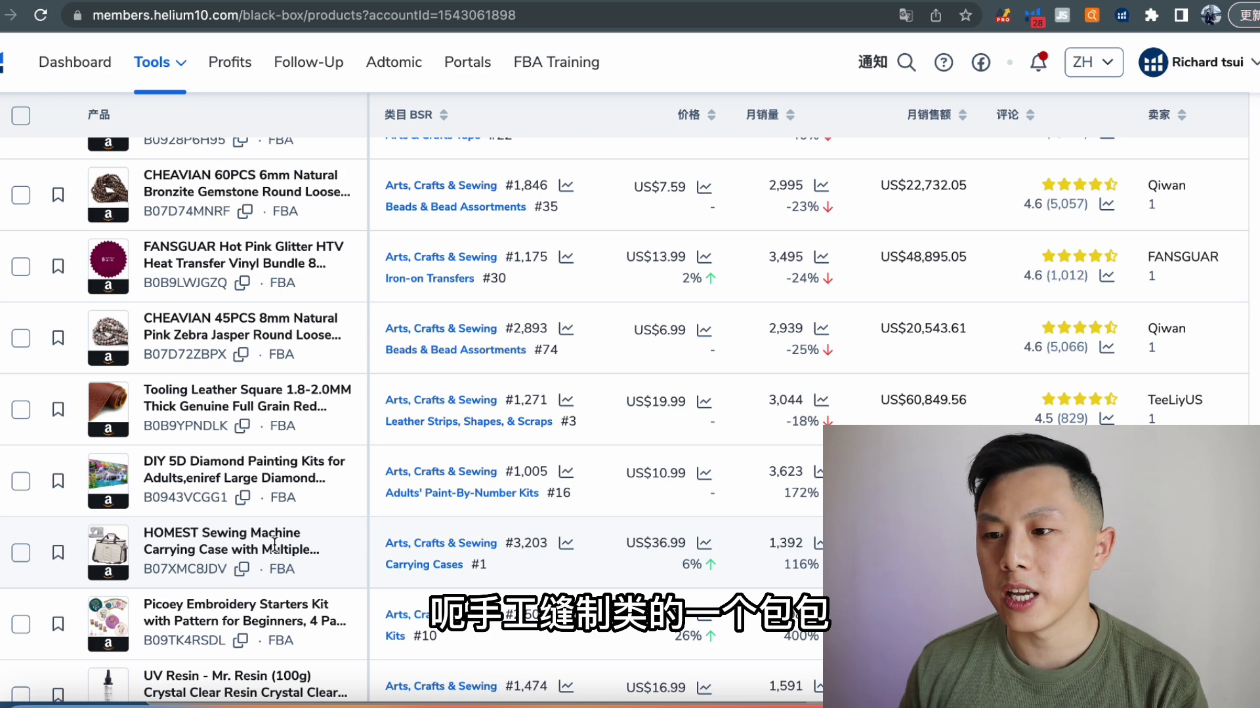
mouse_move(110, 568)
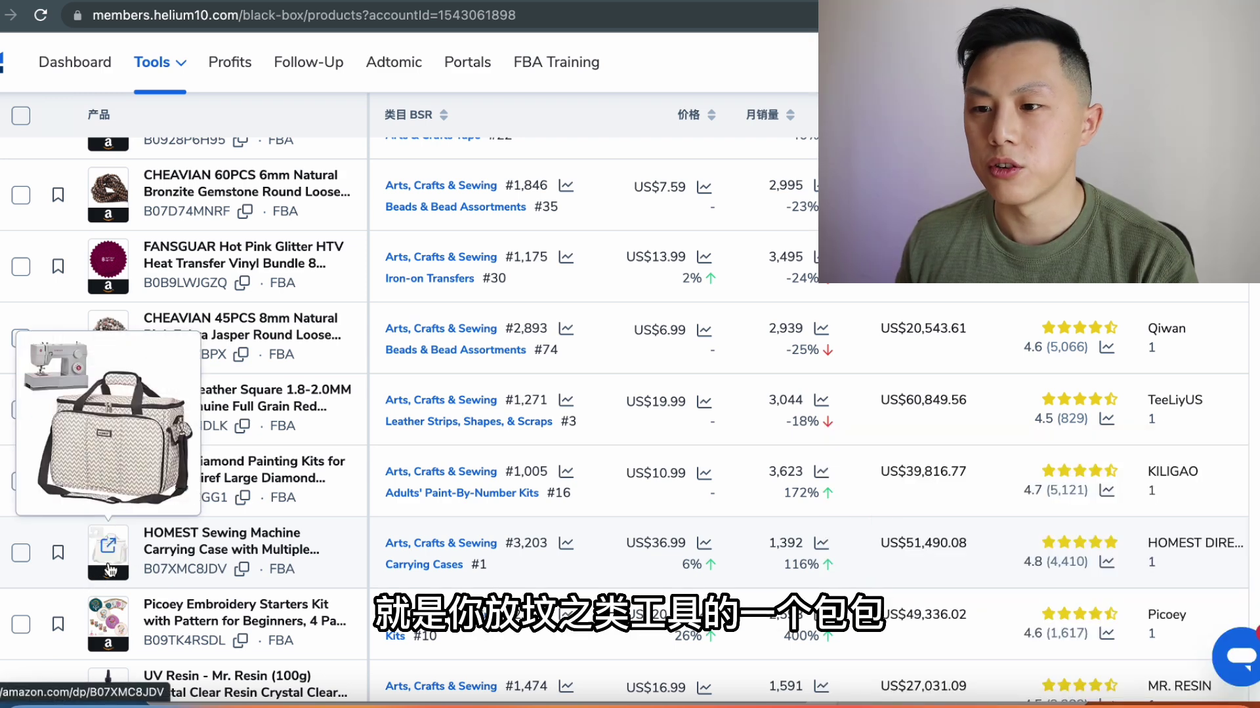